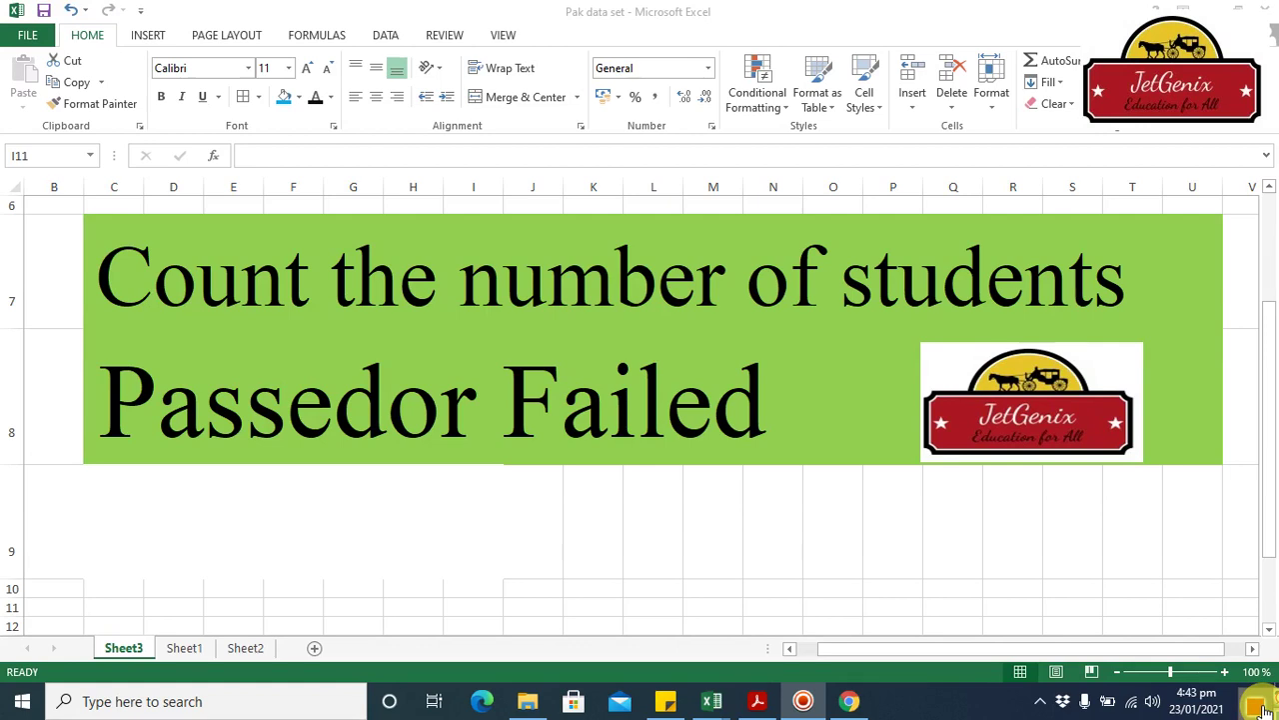
- Correct the spacing of the title in cell C8 so it reads "Passed or Failed"
left_click(118, 411)
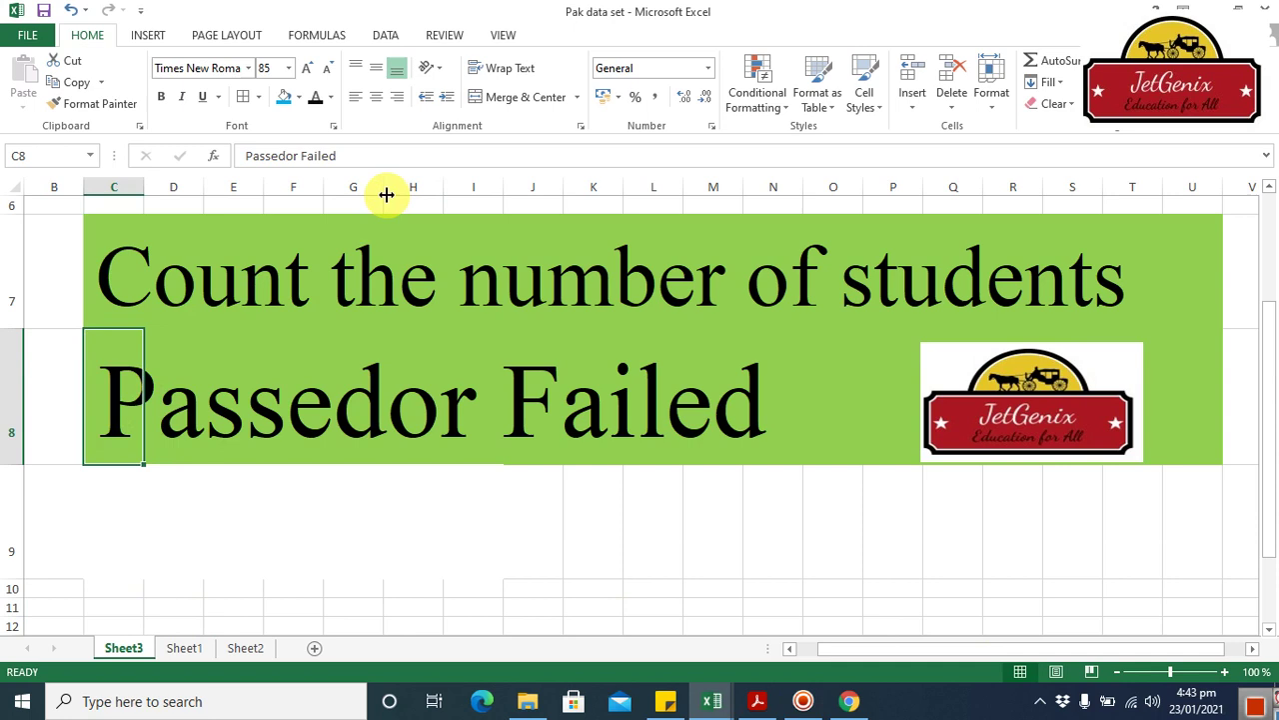
left_click(289, 155)
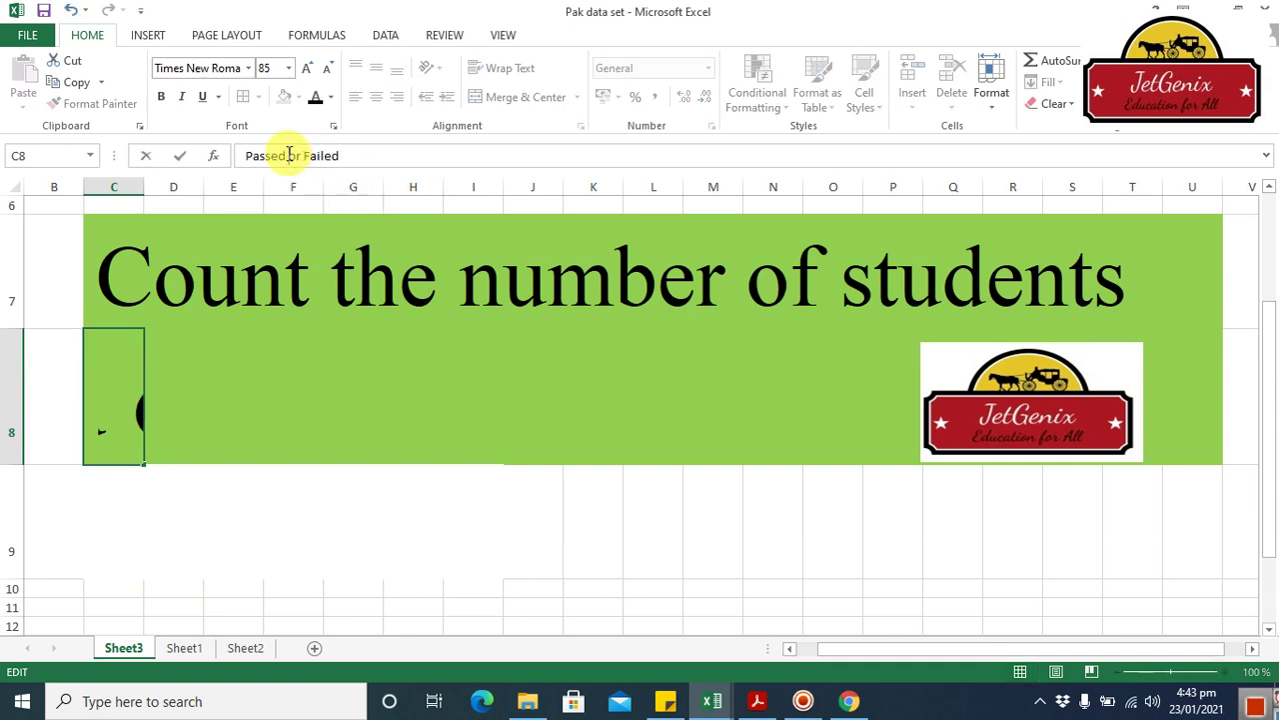
key("Return")
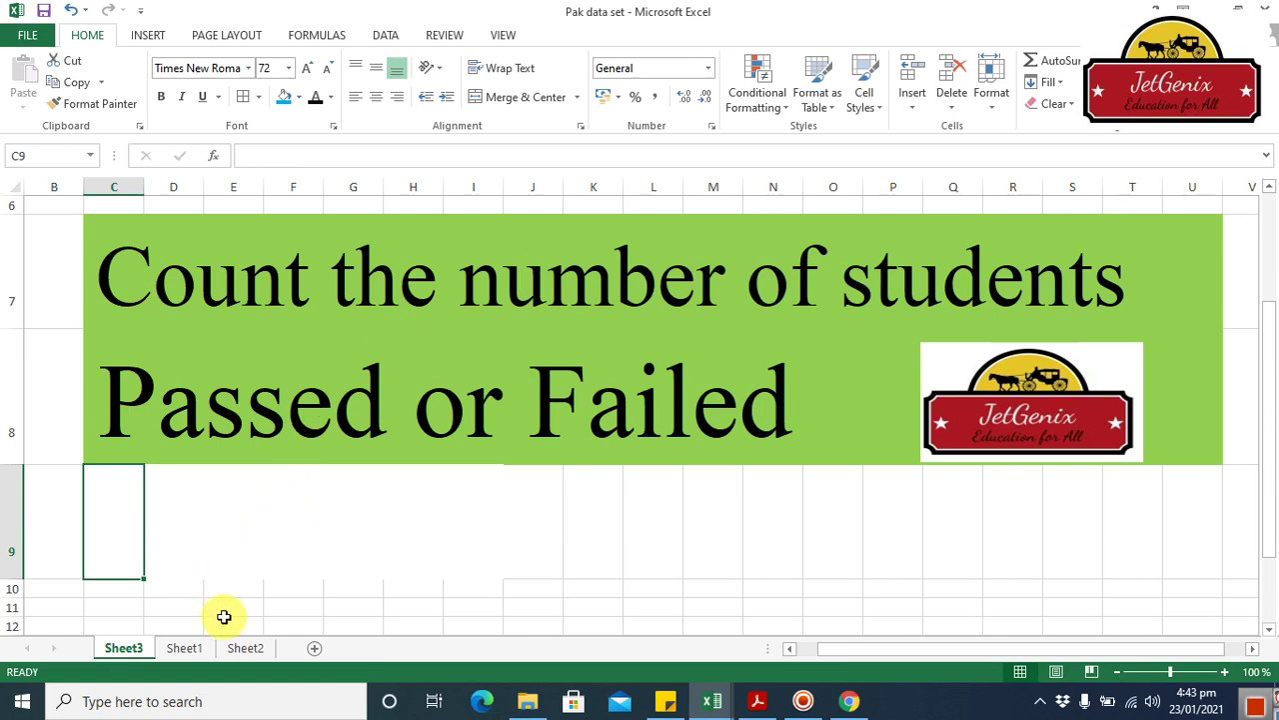
- Switch to Sheet1 and look over the subject headings under "How many students passed each exam."
left_click(185, 648)
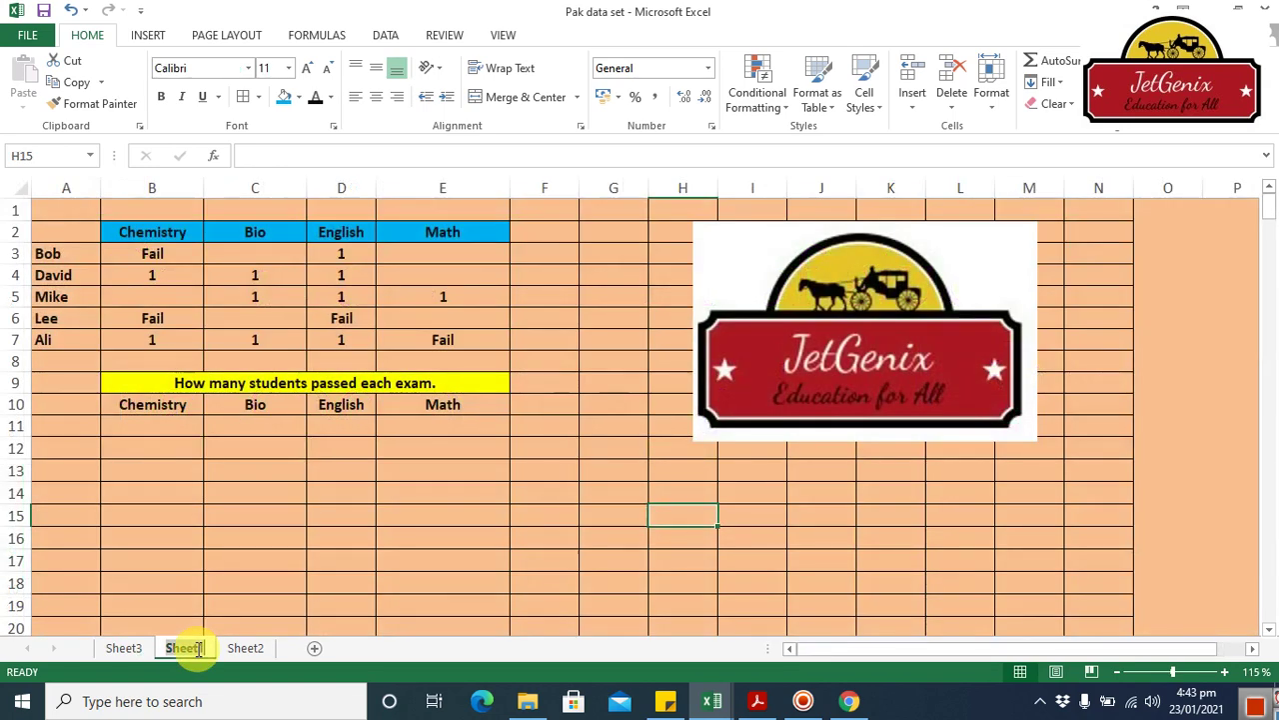
left_click(584, 497)
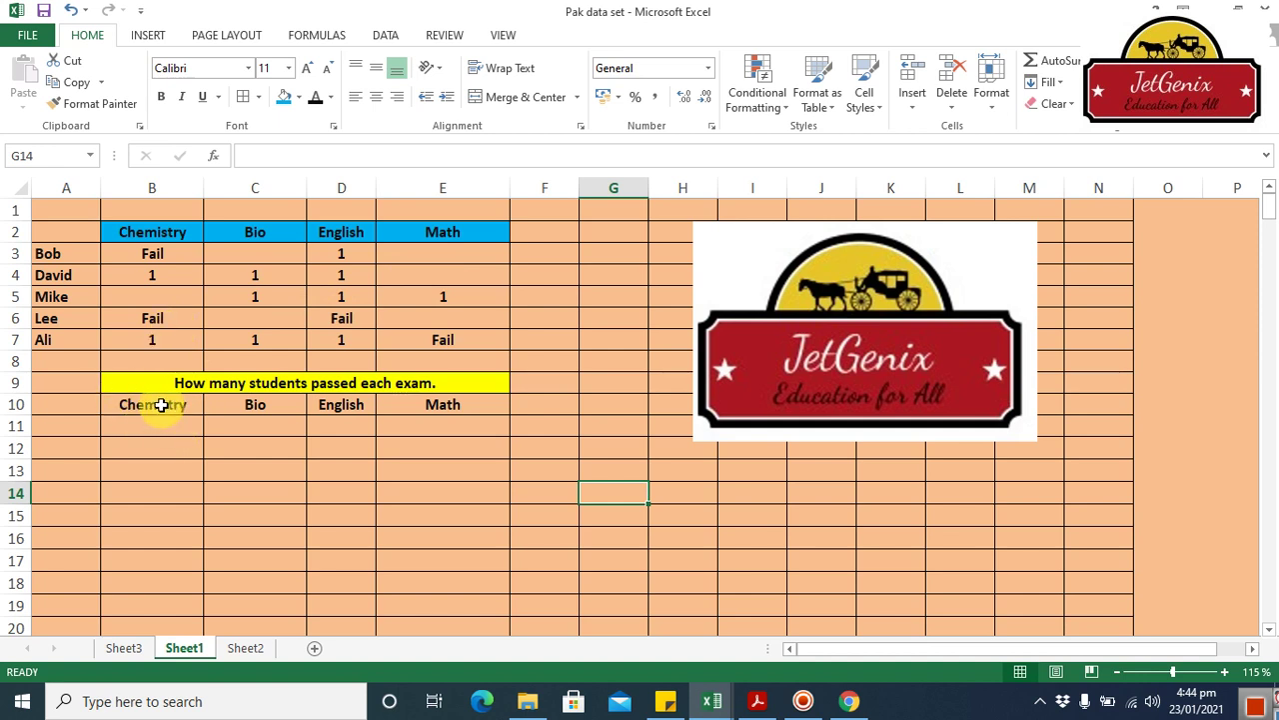
left_click(161, 404)
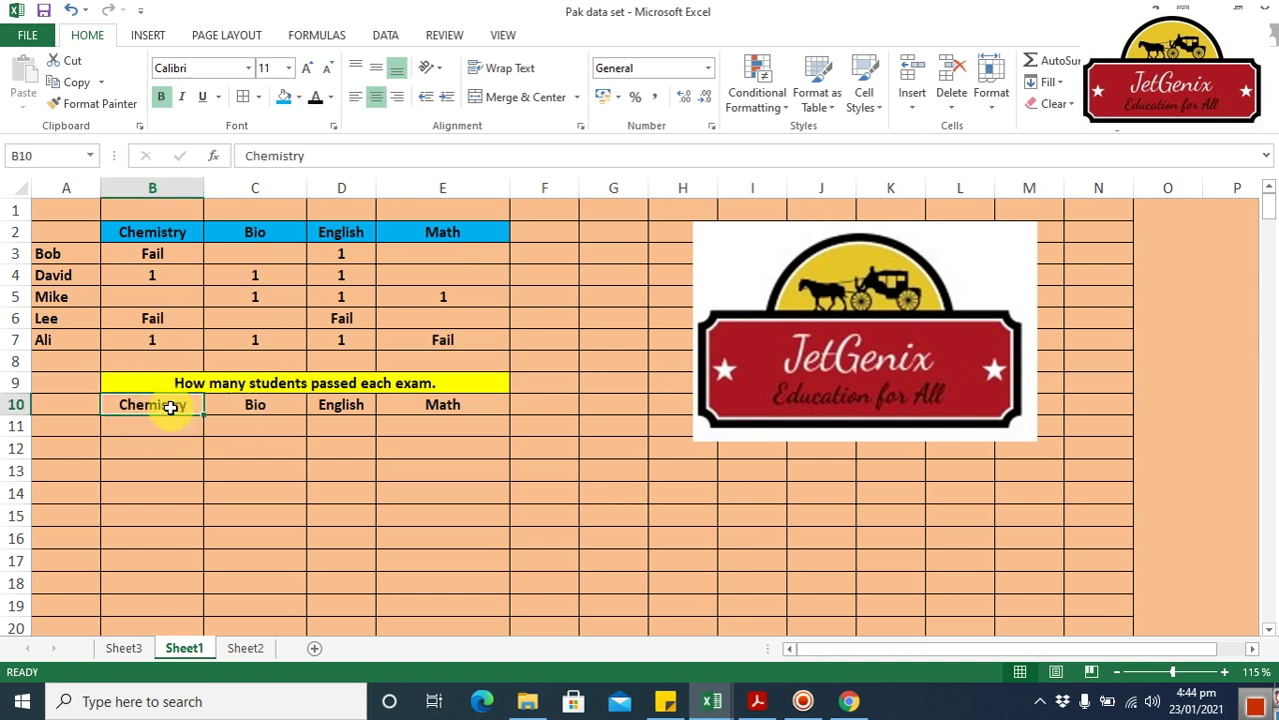
key("Right")
key("Right")
key("Right")
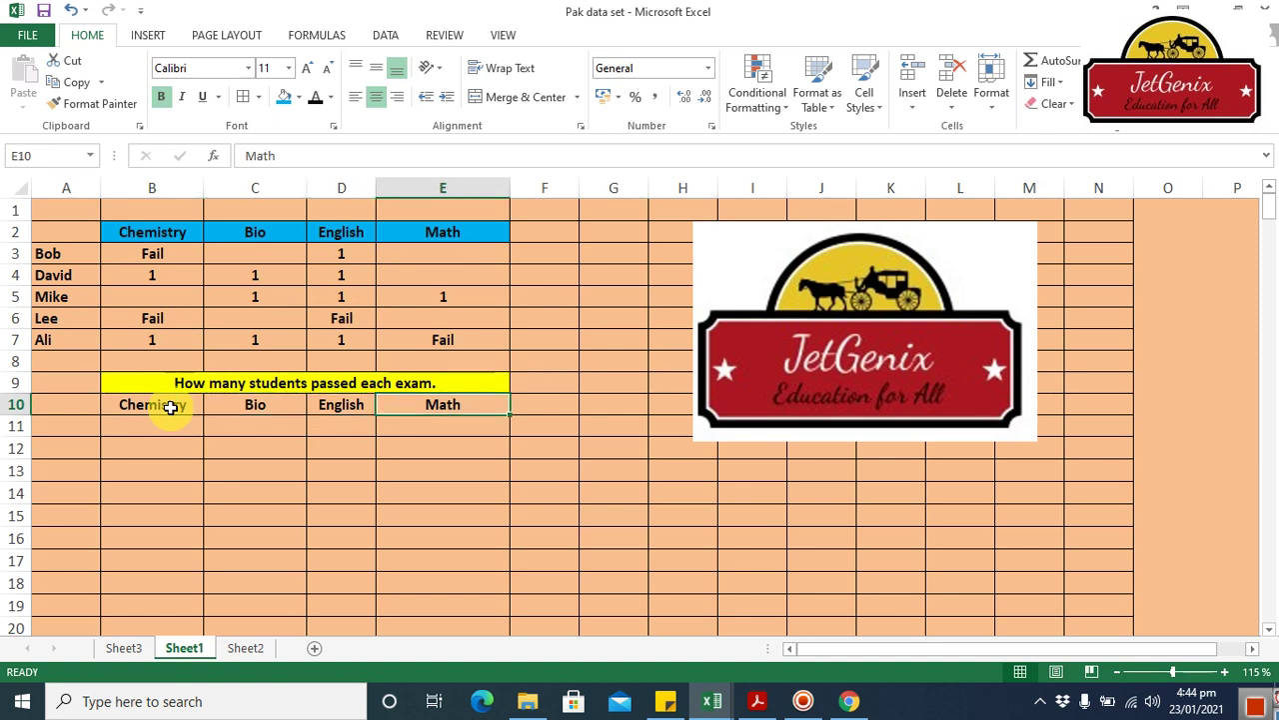
key("Left")
key("Left")
key("Left")
- Enter =COUNT(B3:B7) in B11 to count the students who passed Chemistry
key("Down")
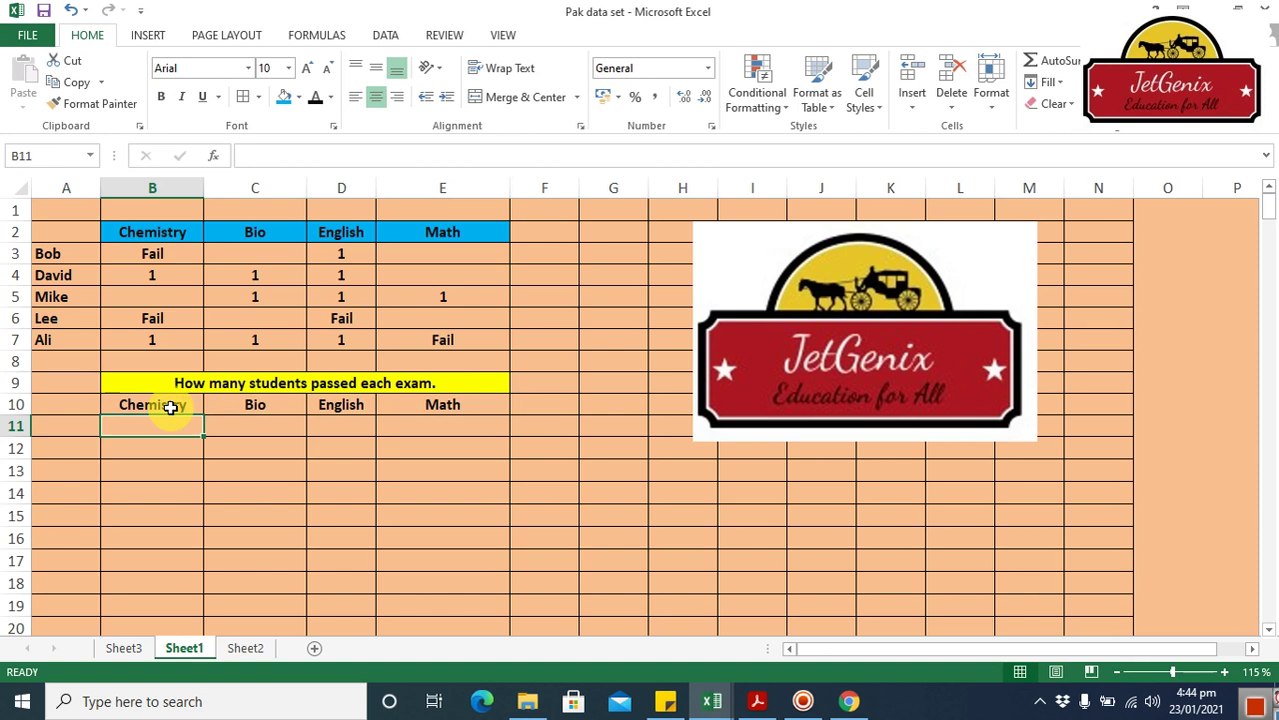
type("=")
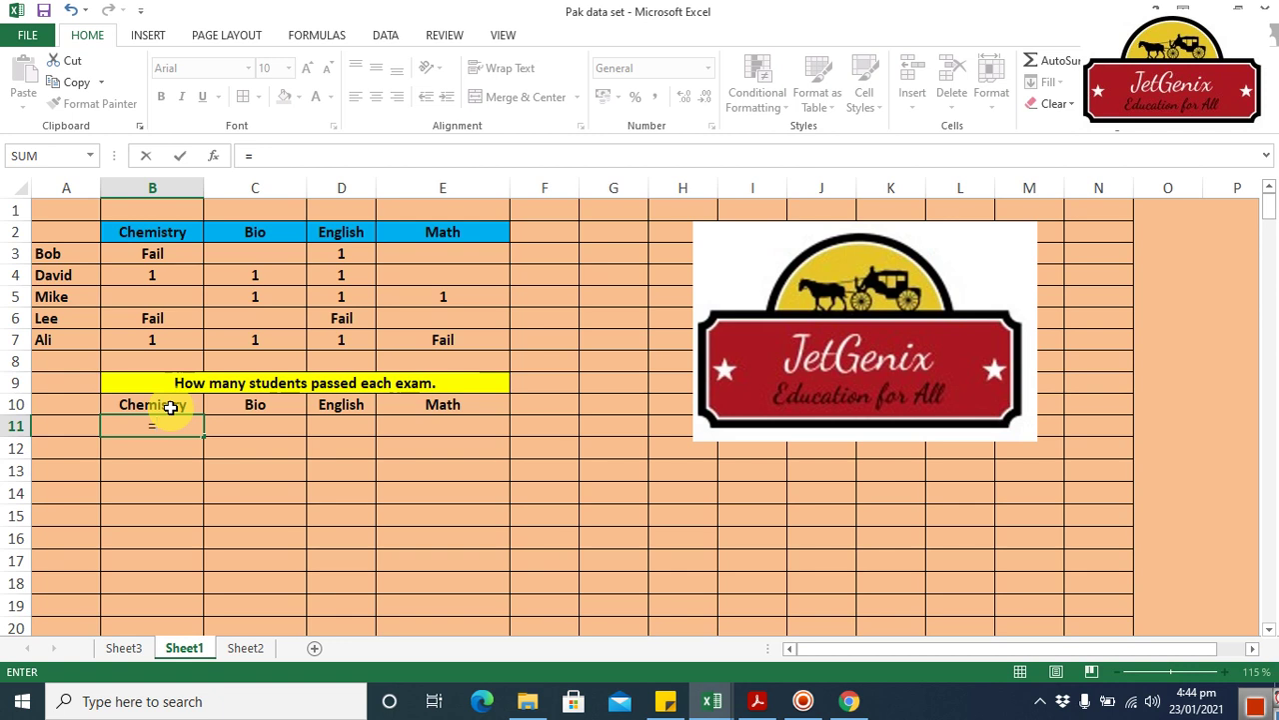
type("count")
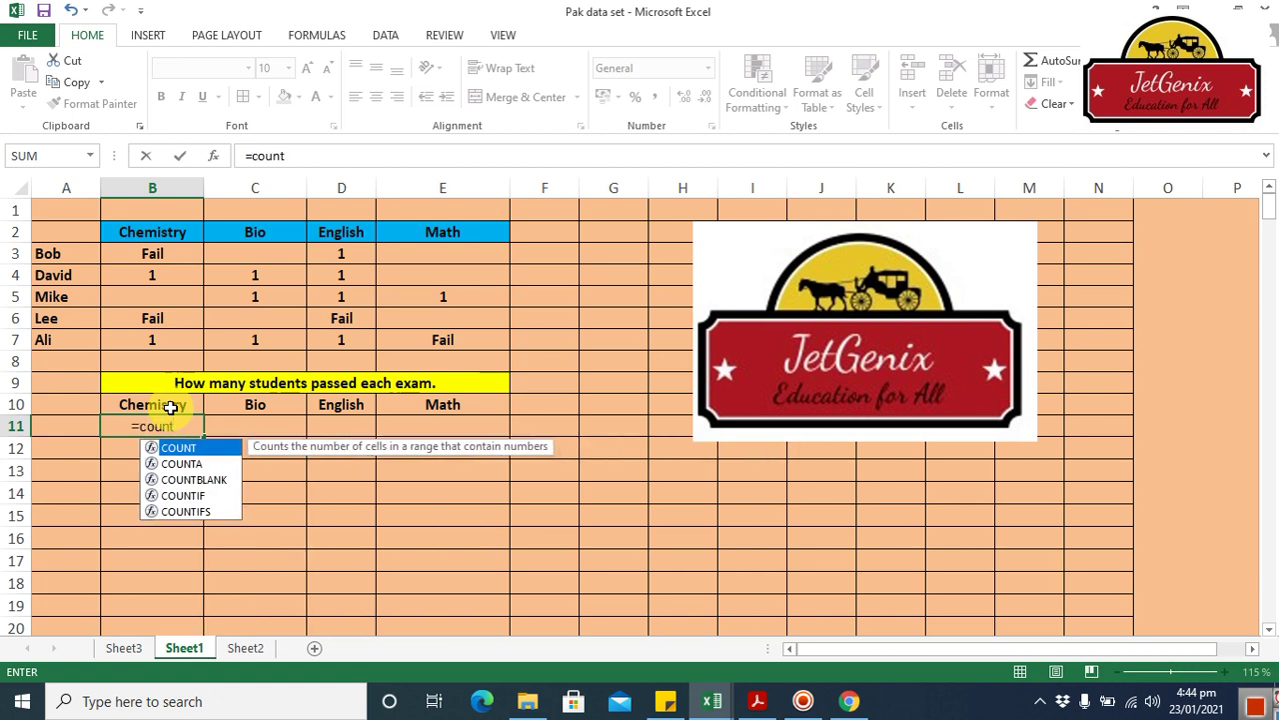
double_click(178, 447)
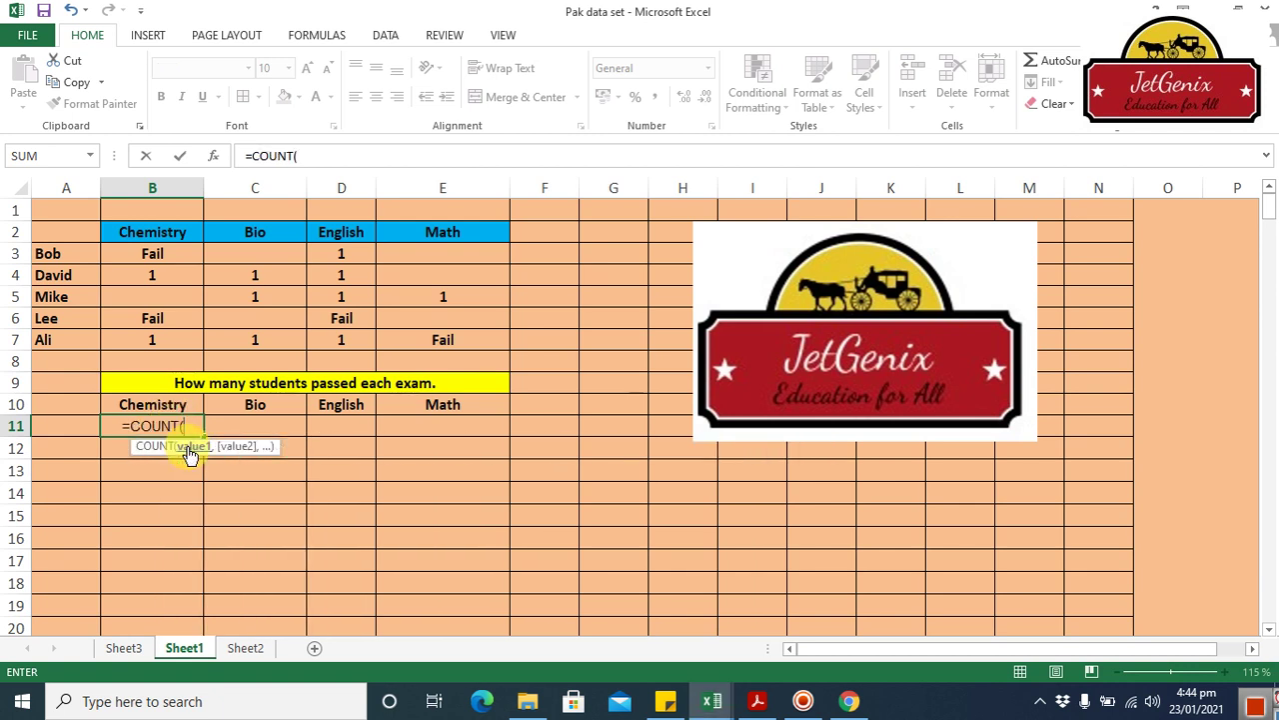
left_click(165, 254)
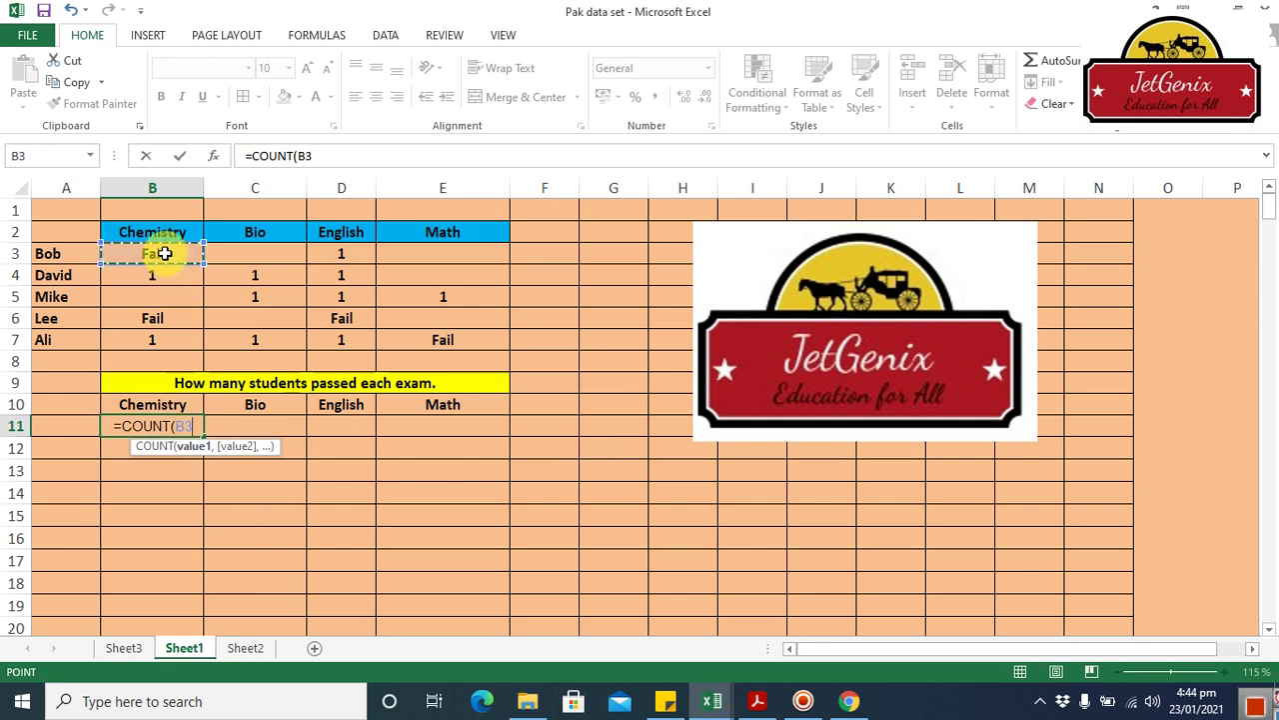
left_click_drag(165, 254, 171, 334)
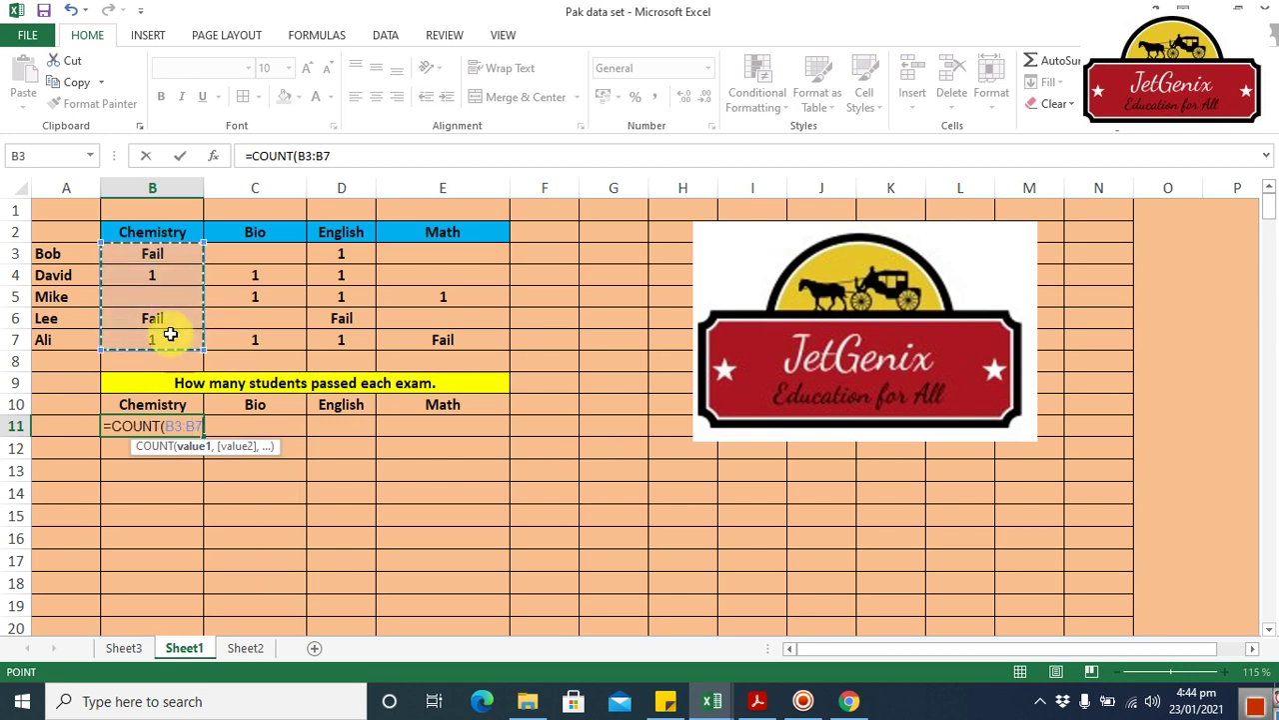
key("Return")
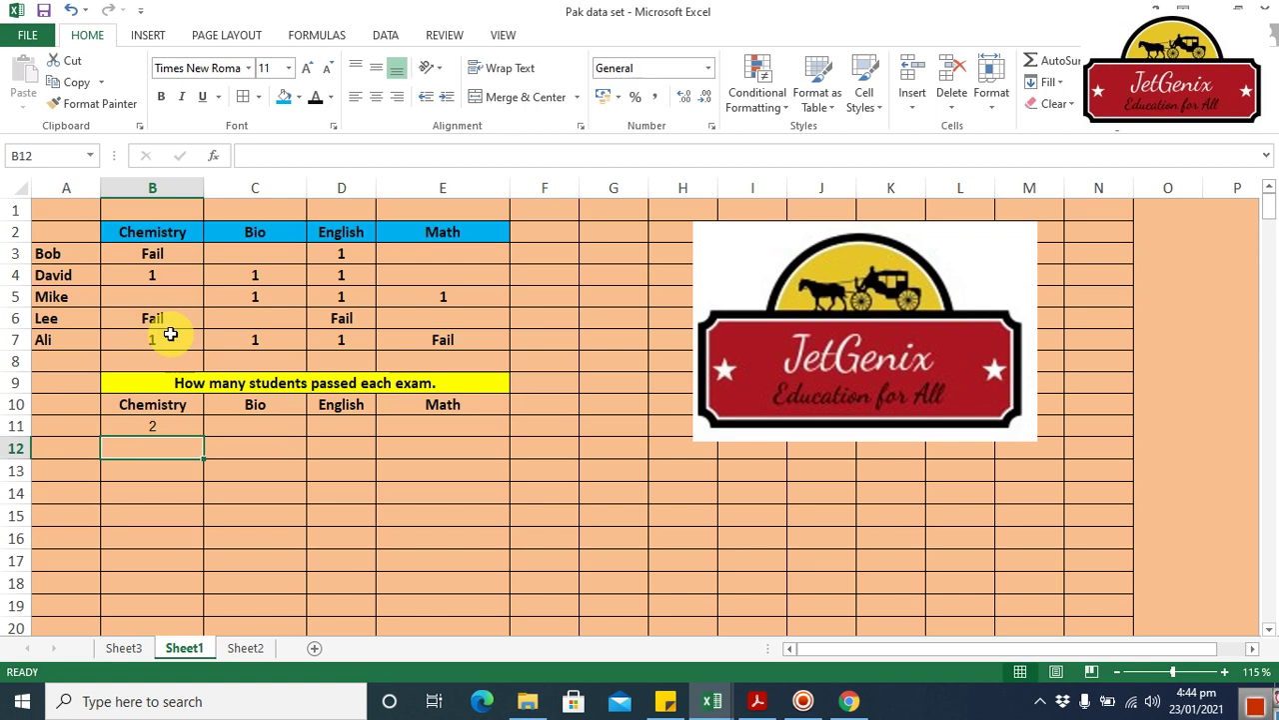
key("Up")
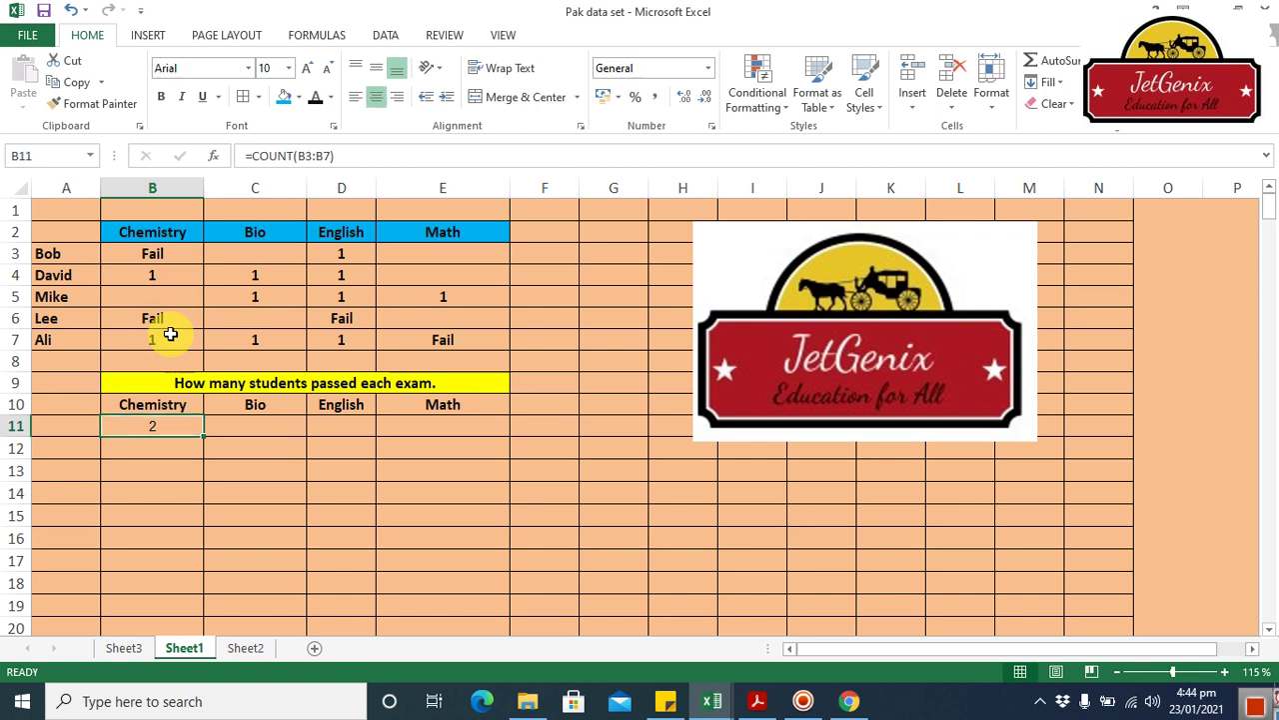
- Enter =COUNT(C3:C7) in C11 to count the students who passed Bio
left_click(253, 427)
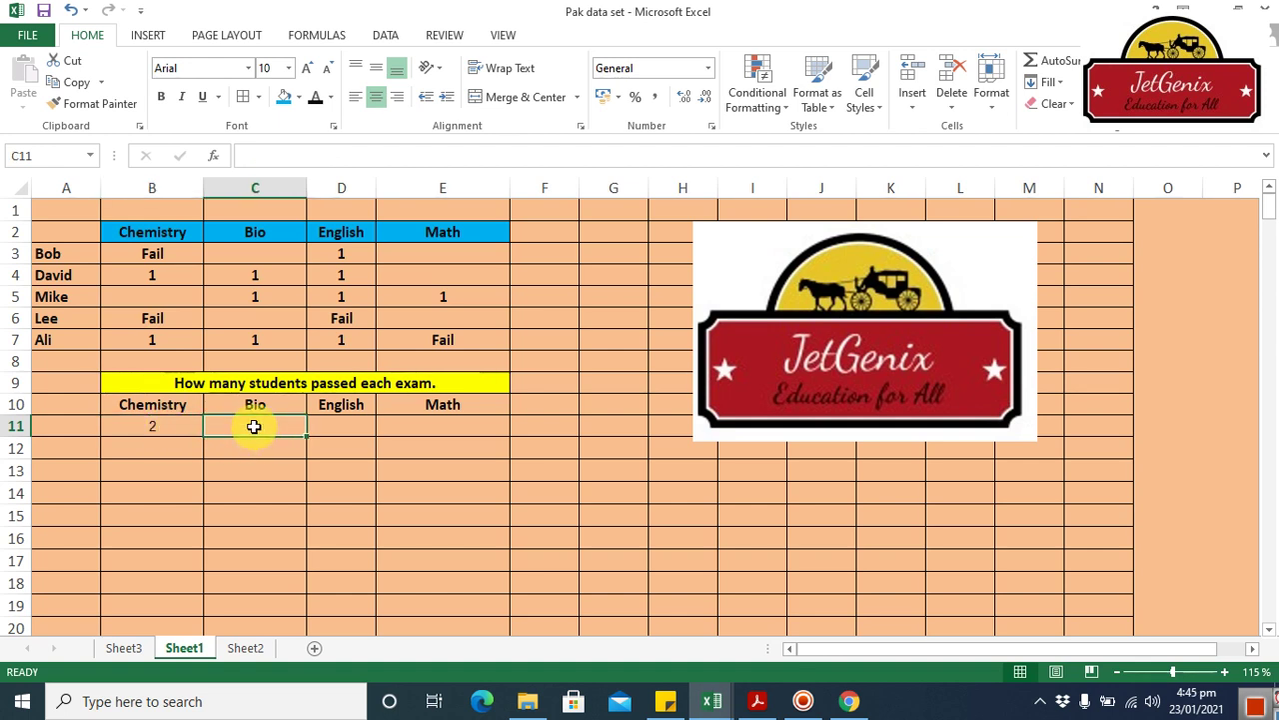
type("=count")
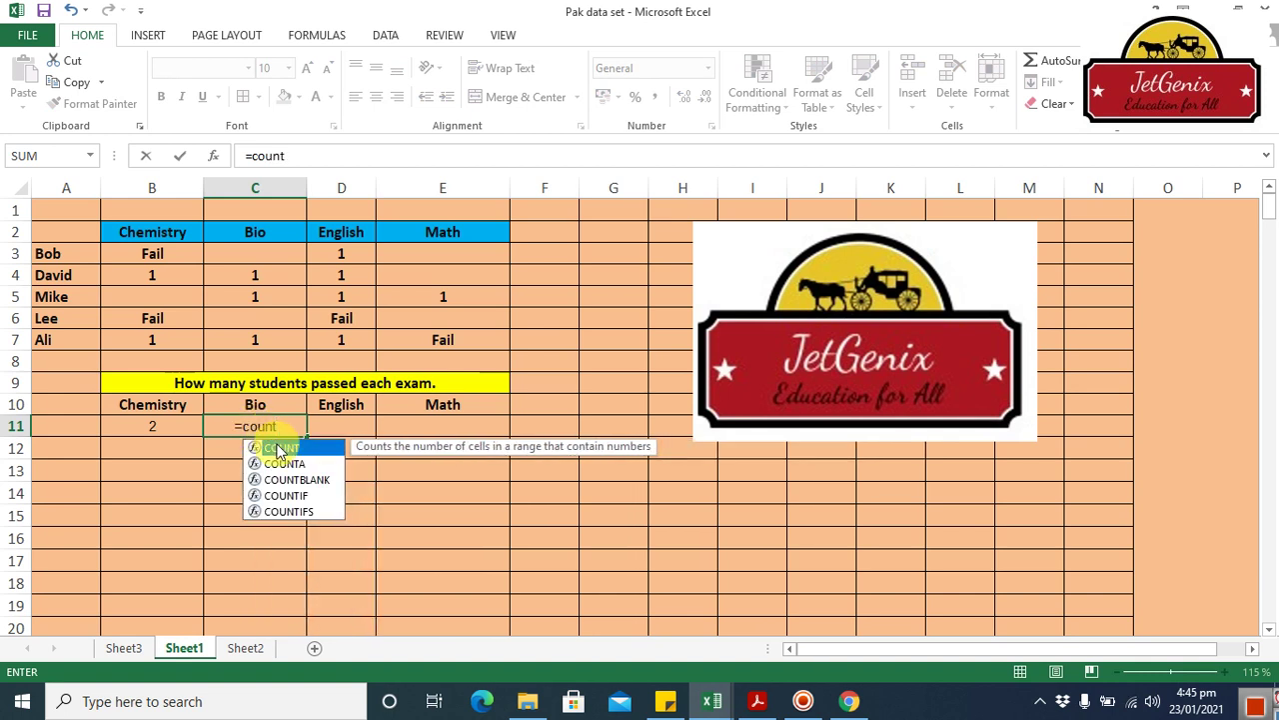
double_click(281, 448)
left_click_drag(264, 256, 276, 346)
key("Return")
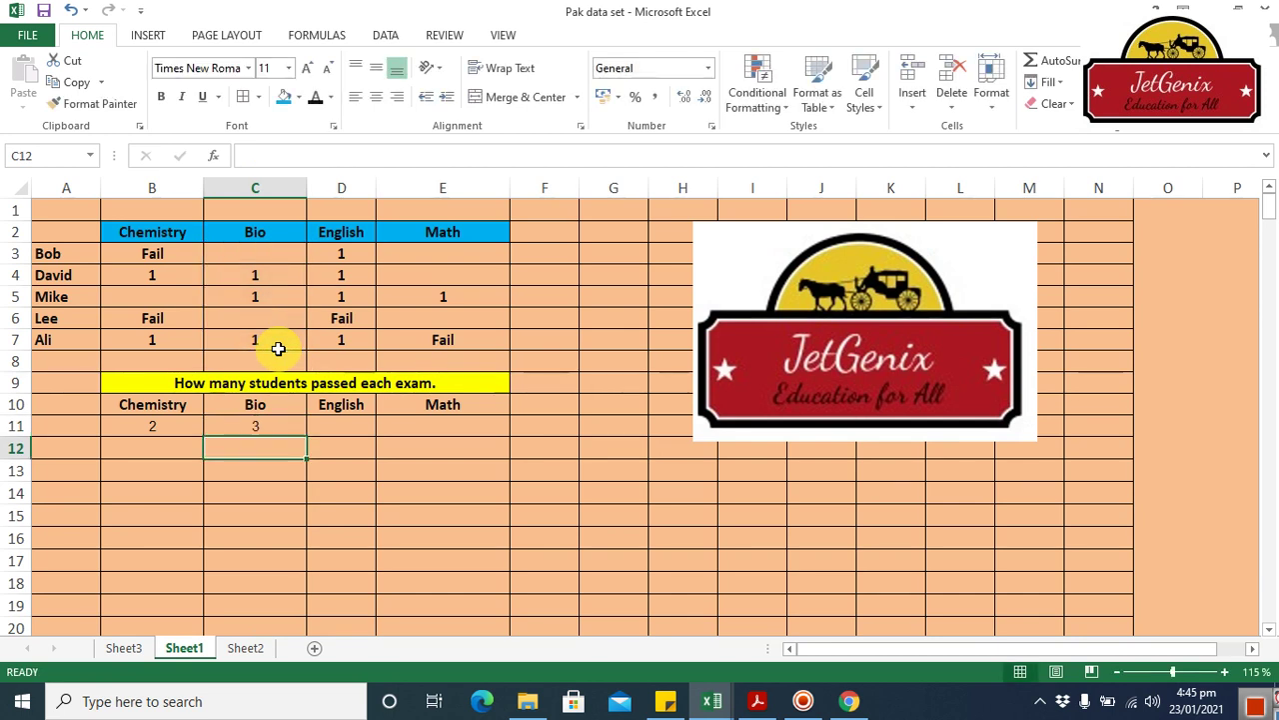
- Enter =COUNT(D3:D7) in D11 to count the students who passed English
left_click(334, 427)
type("=")
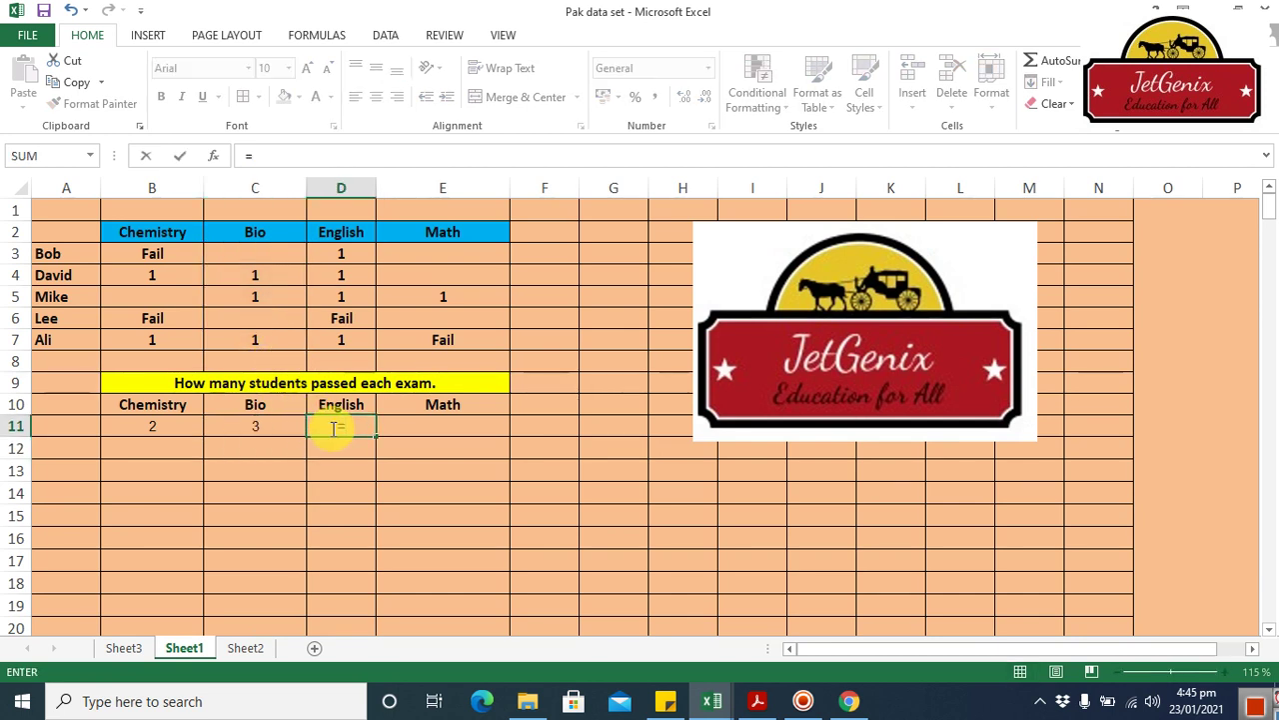
type("coun")
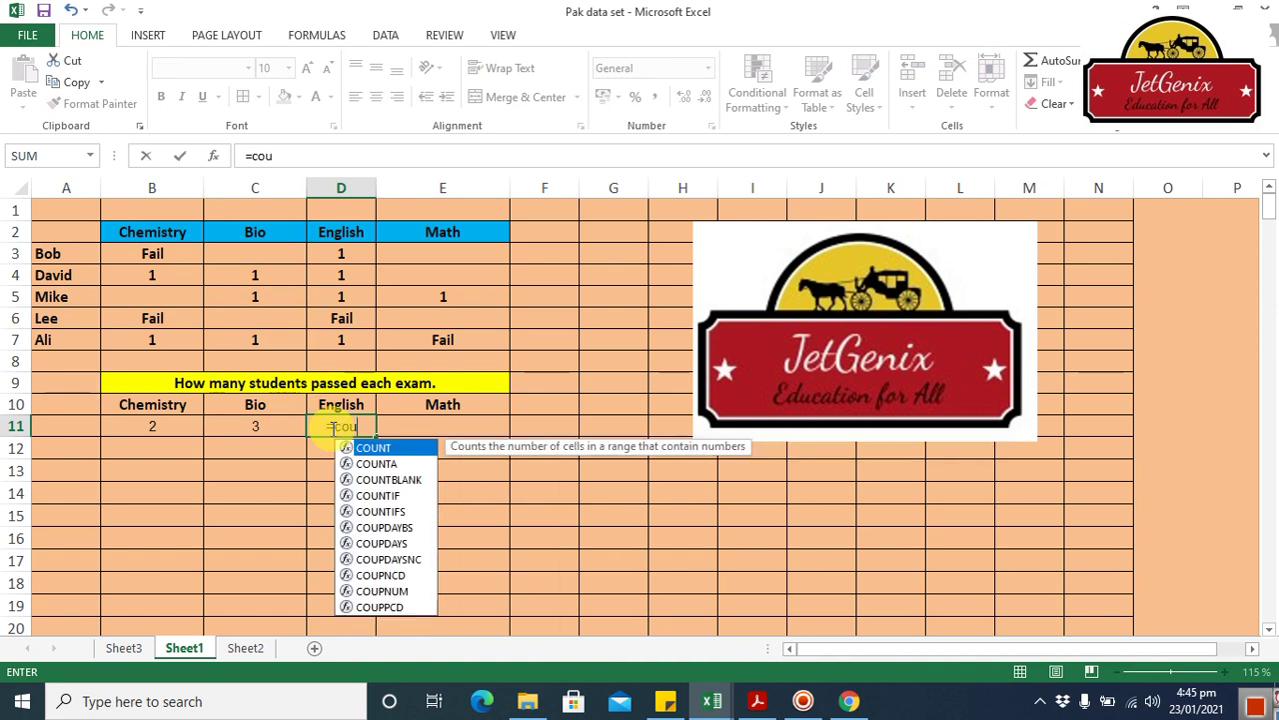
double_click(362, 447)
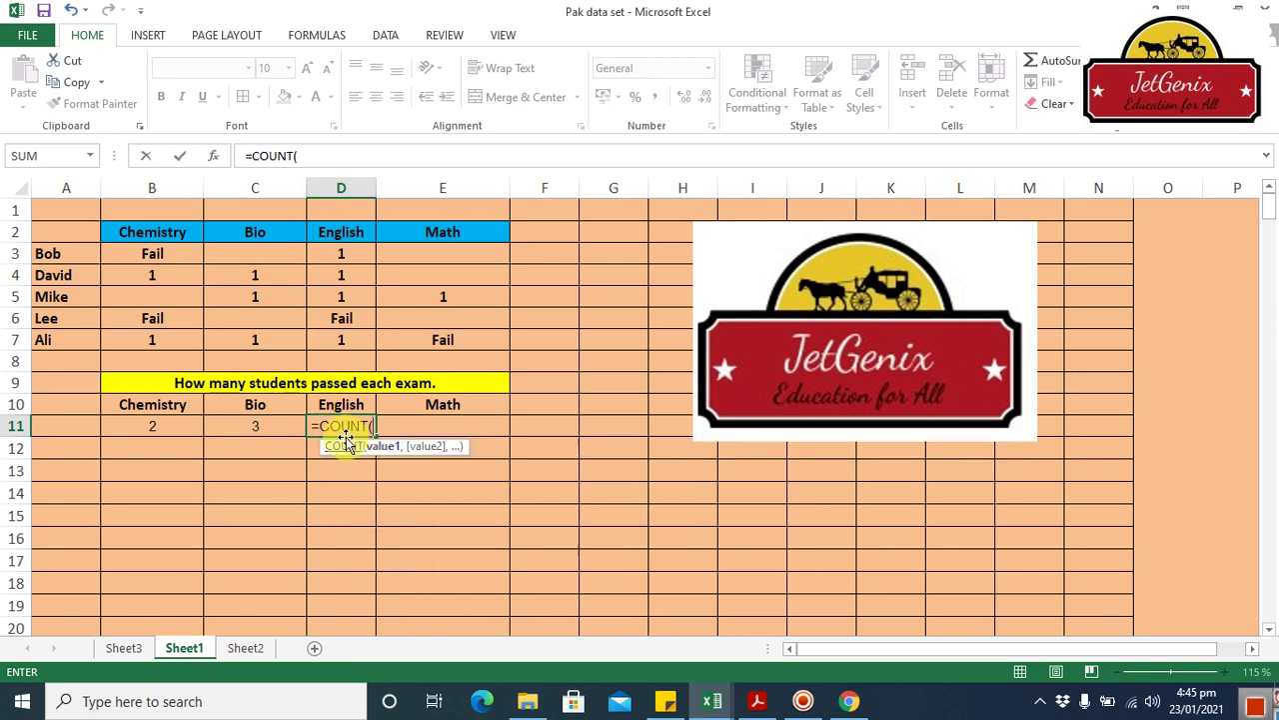
left_click_drag(348, 249, 350, 332)
key("Return")
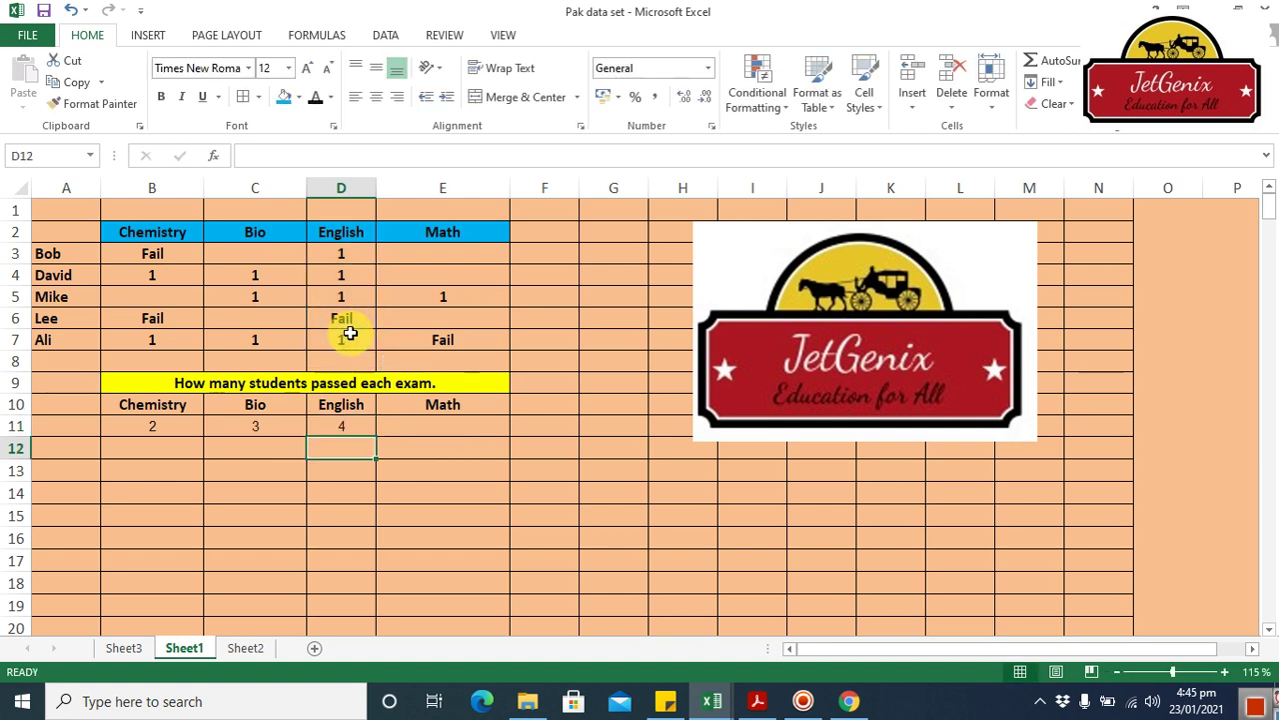
- Enter a COUNT formula in E11 over the Math results from E3 down to count the students who passed
left_click(495, 427)
type("=")
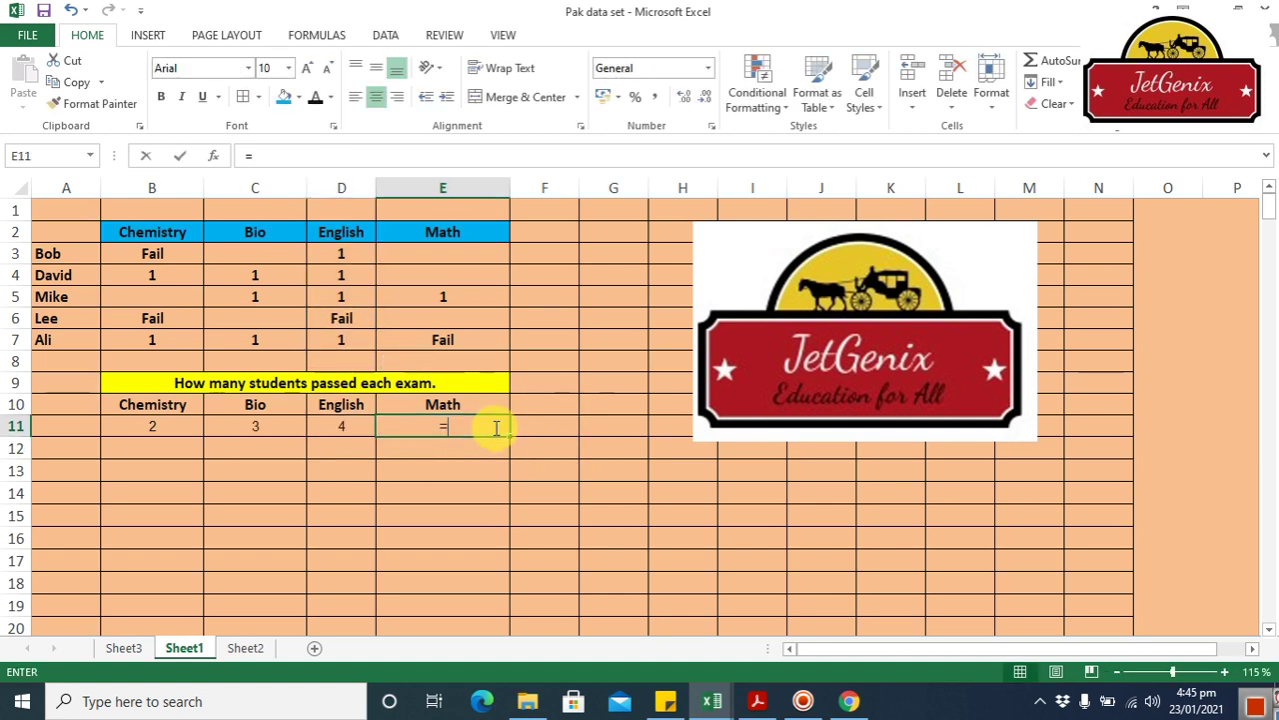
type("count")
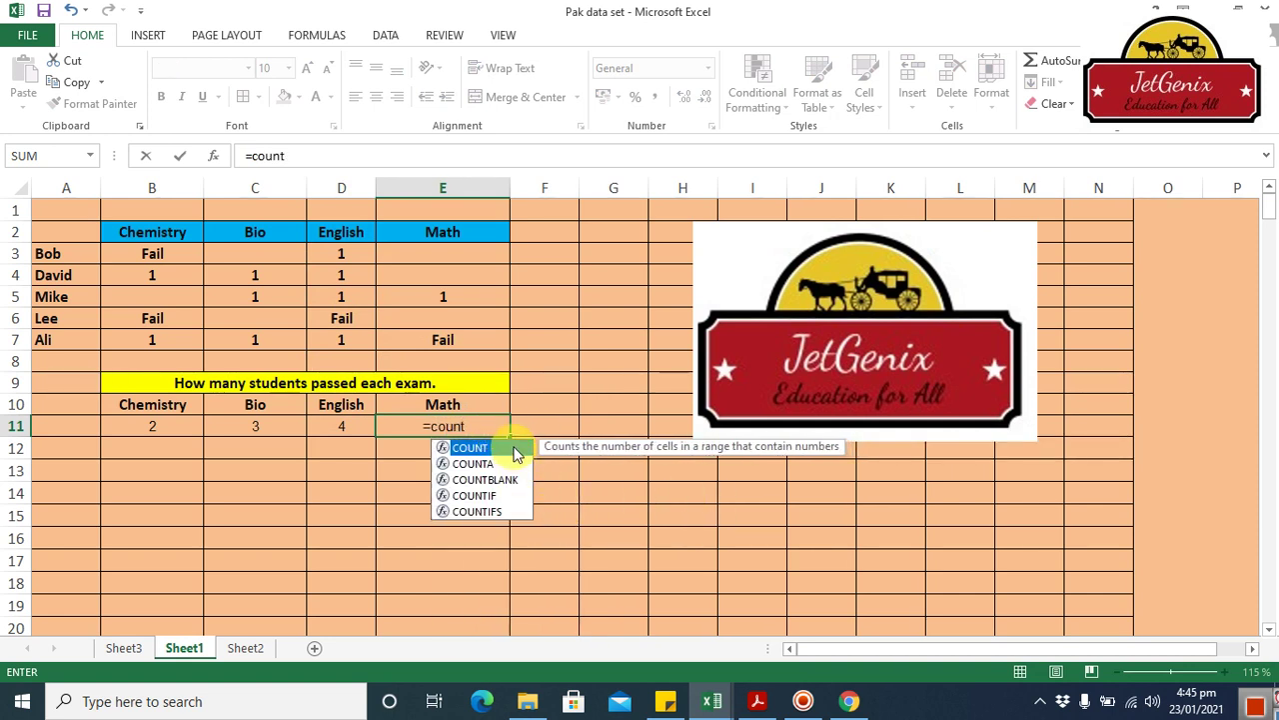
double_click(505, 447)
left_click_drag(436, 256, 469, 360)
key("Return")
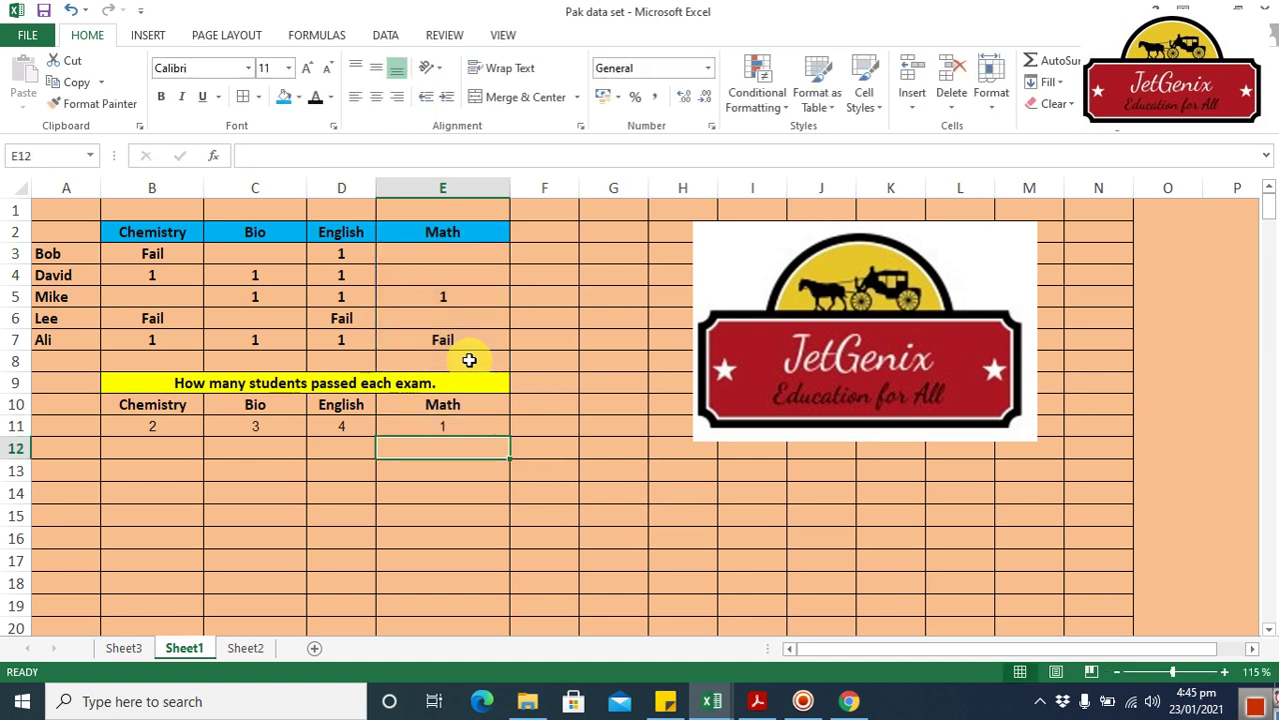
- Enter =COUNTA(B3:B7) in B13 to count all non-empty Chemistry results
left_click(181, 457)
key("Down")
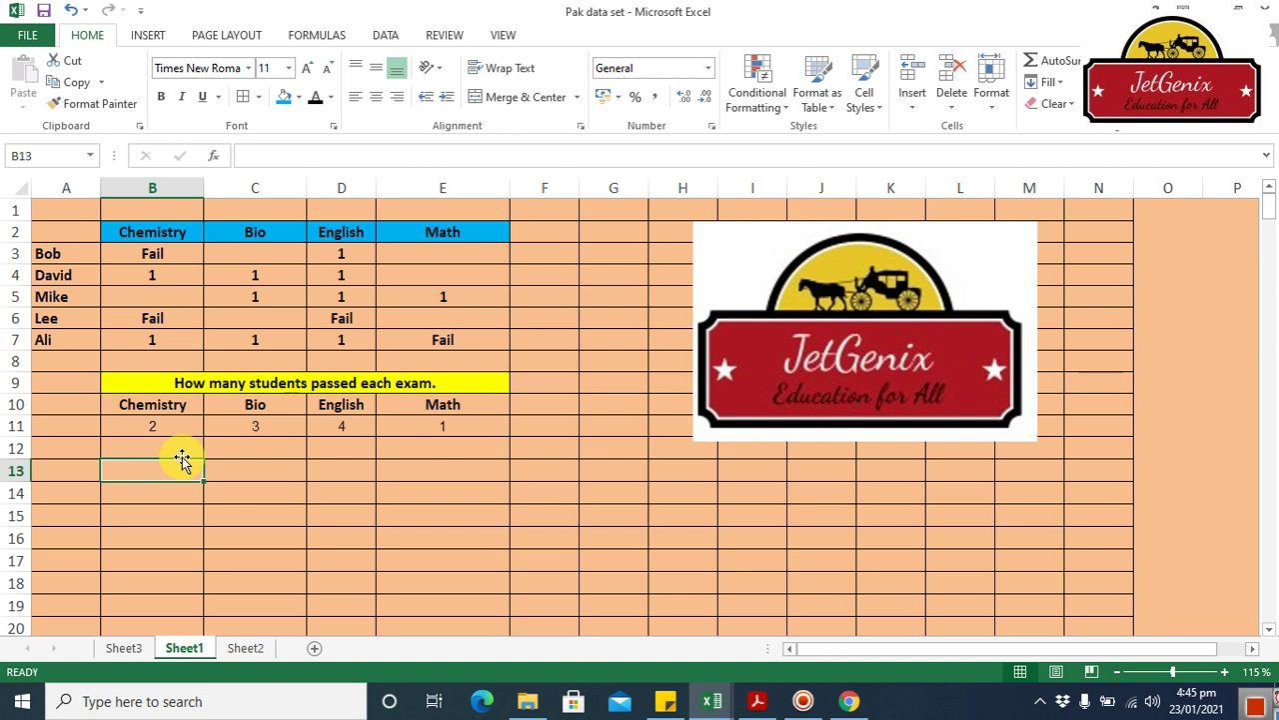
type("=")
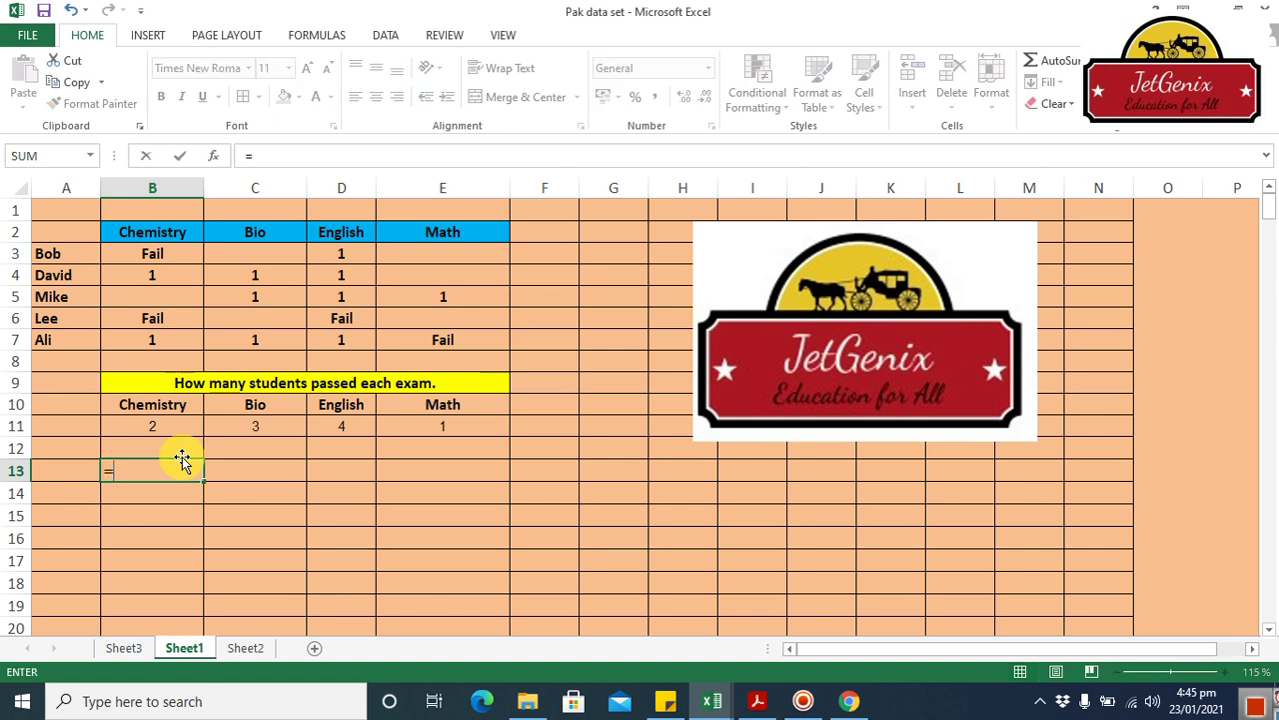
type("count")
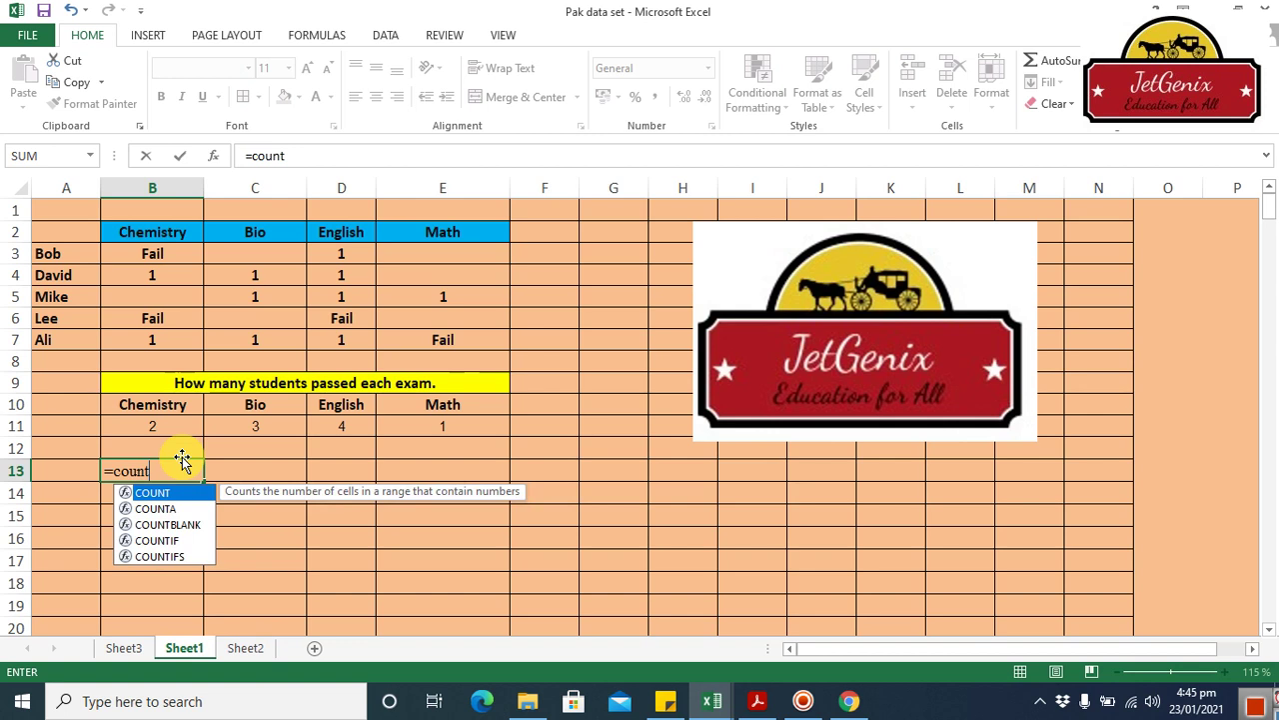
double_click(160, 508)
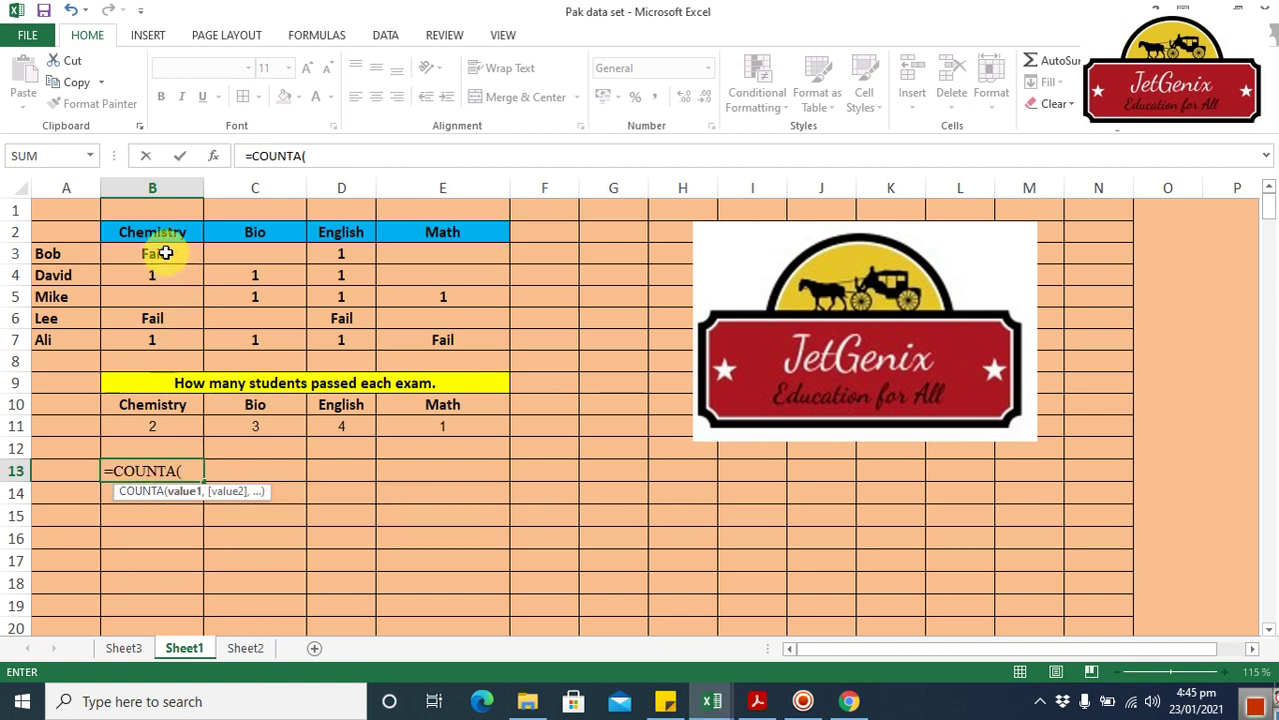
left_click_drag(165, 253, 177, 337)
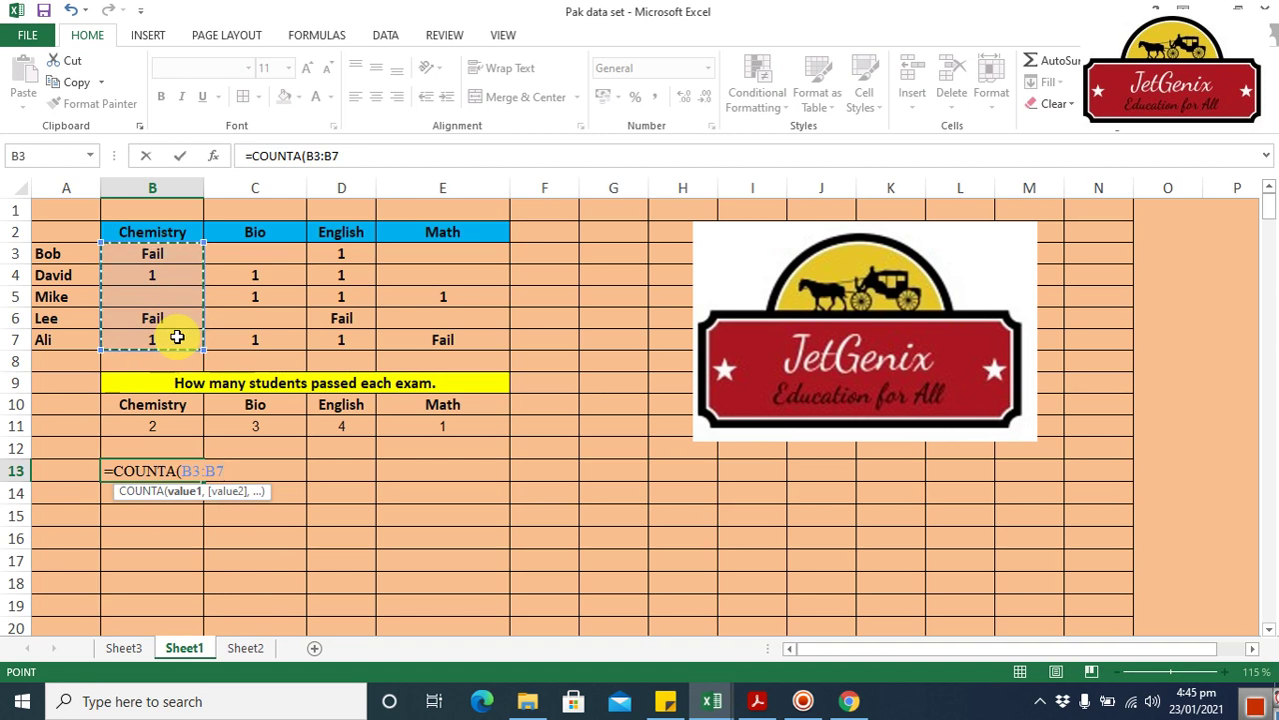
key("Return")
key("Up")
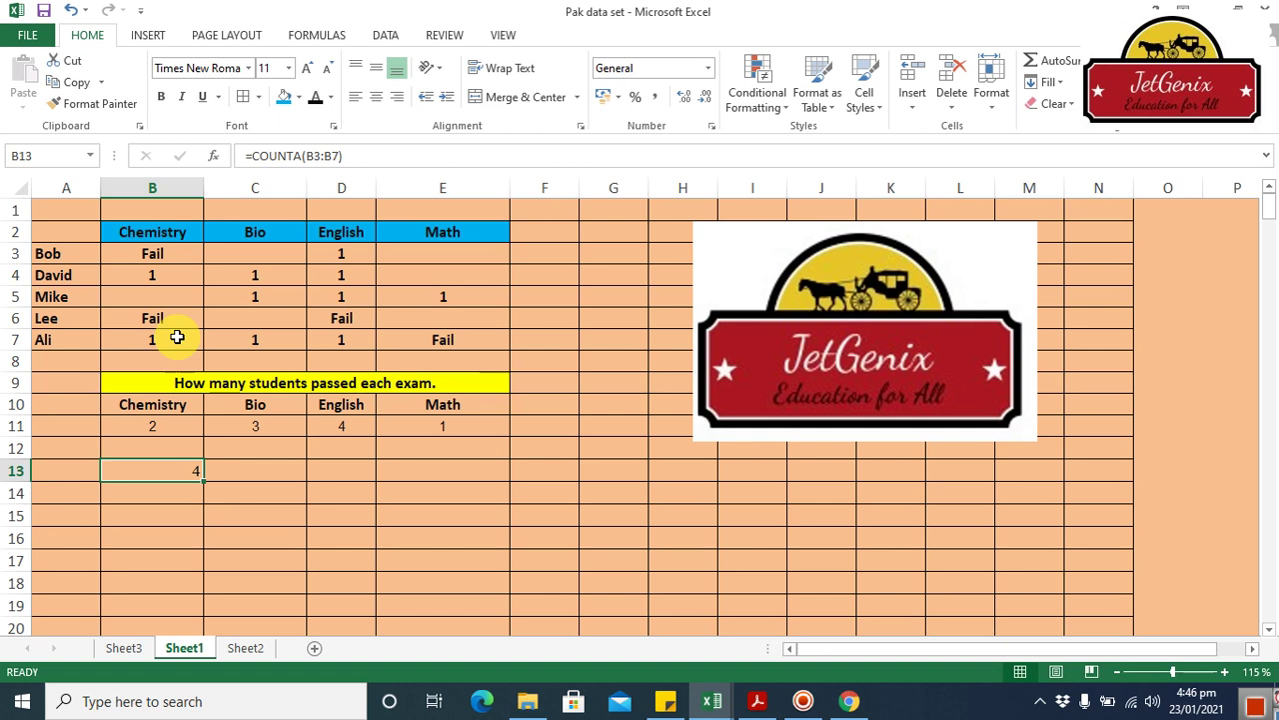
- Enter =COUNTBLANK(B3:B7) in B14 to count the empty Chemistry results
key("Left")
key("Right")
key("Return")
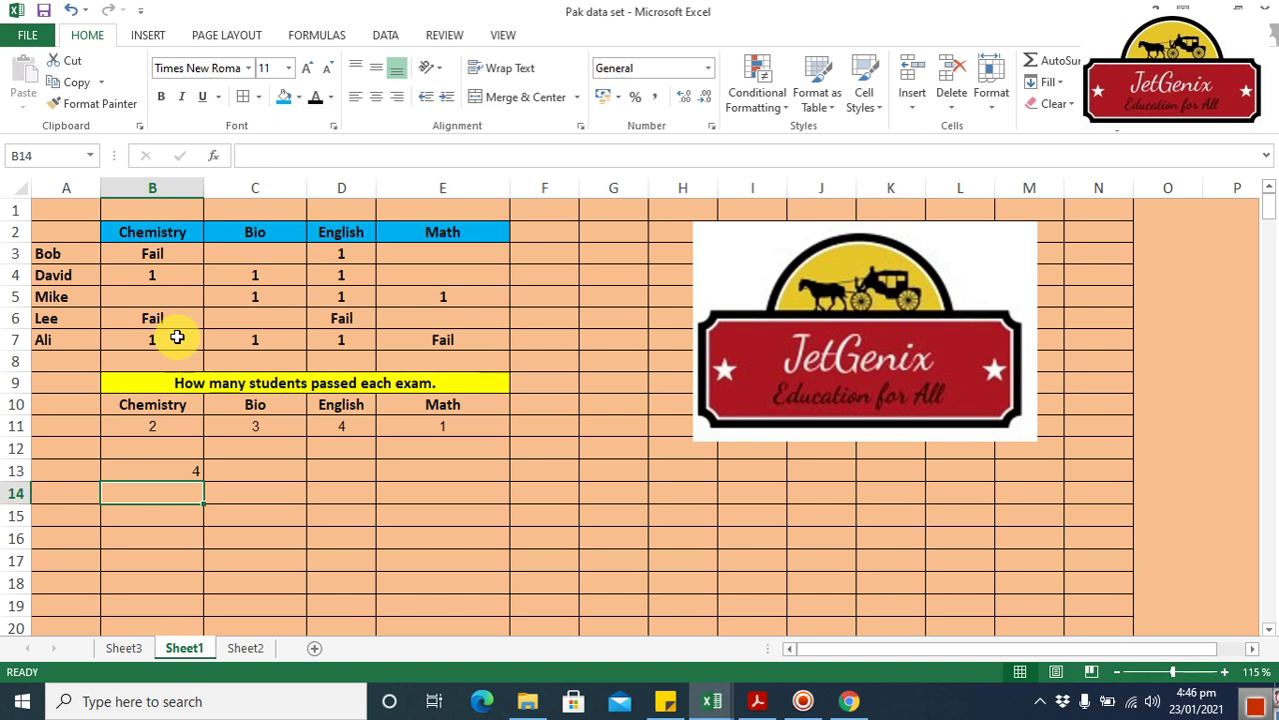
type("=")
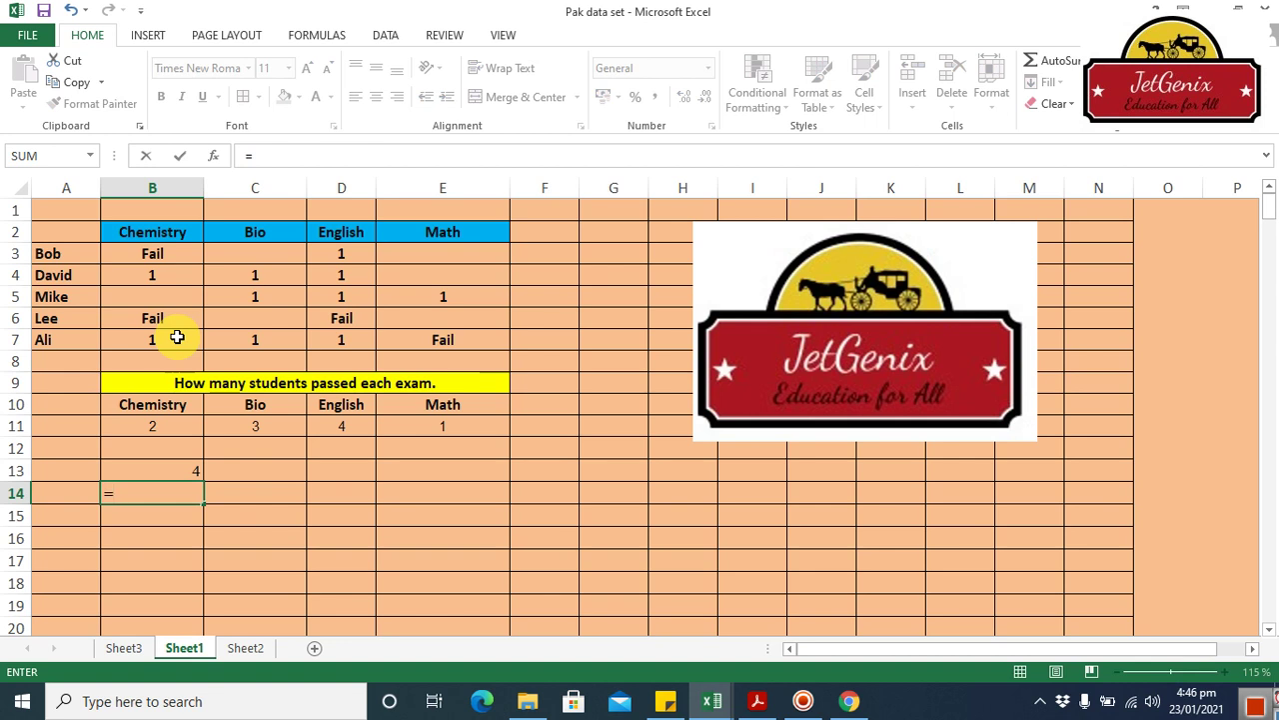
type("count")
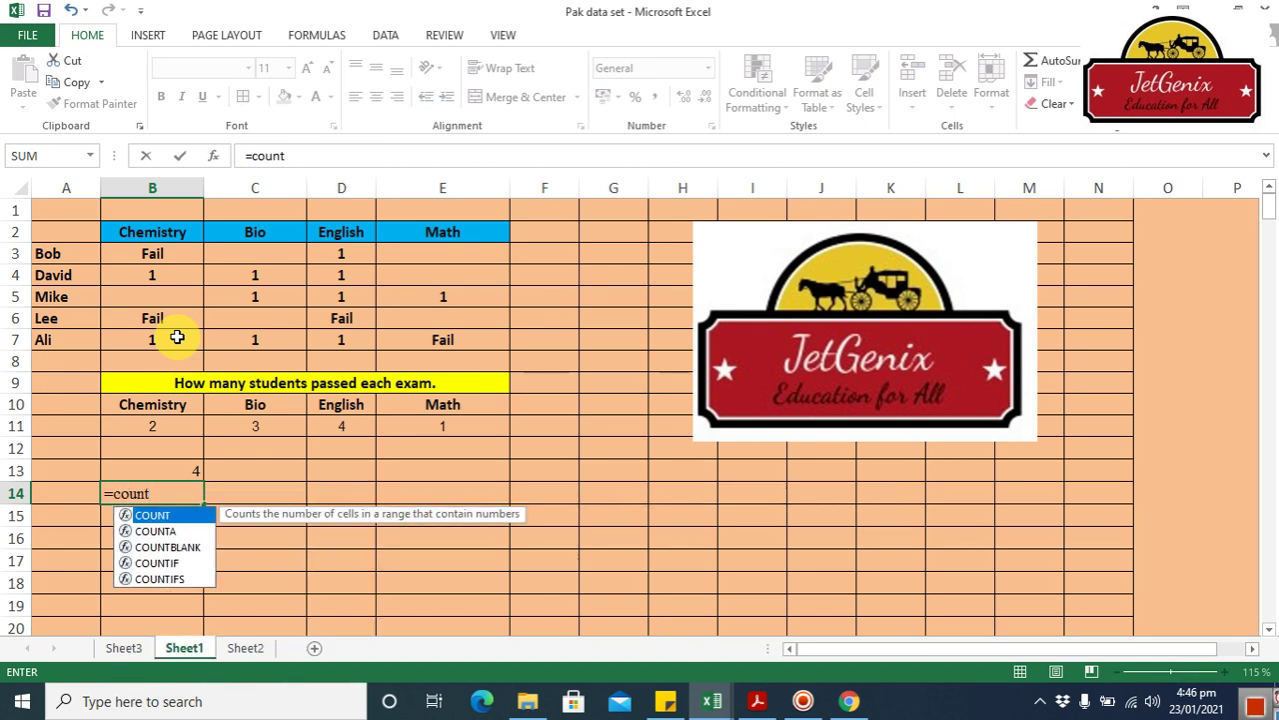
double_click(190, 547)
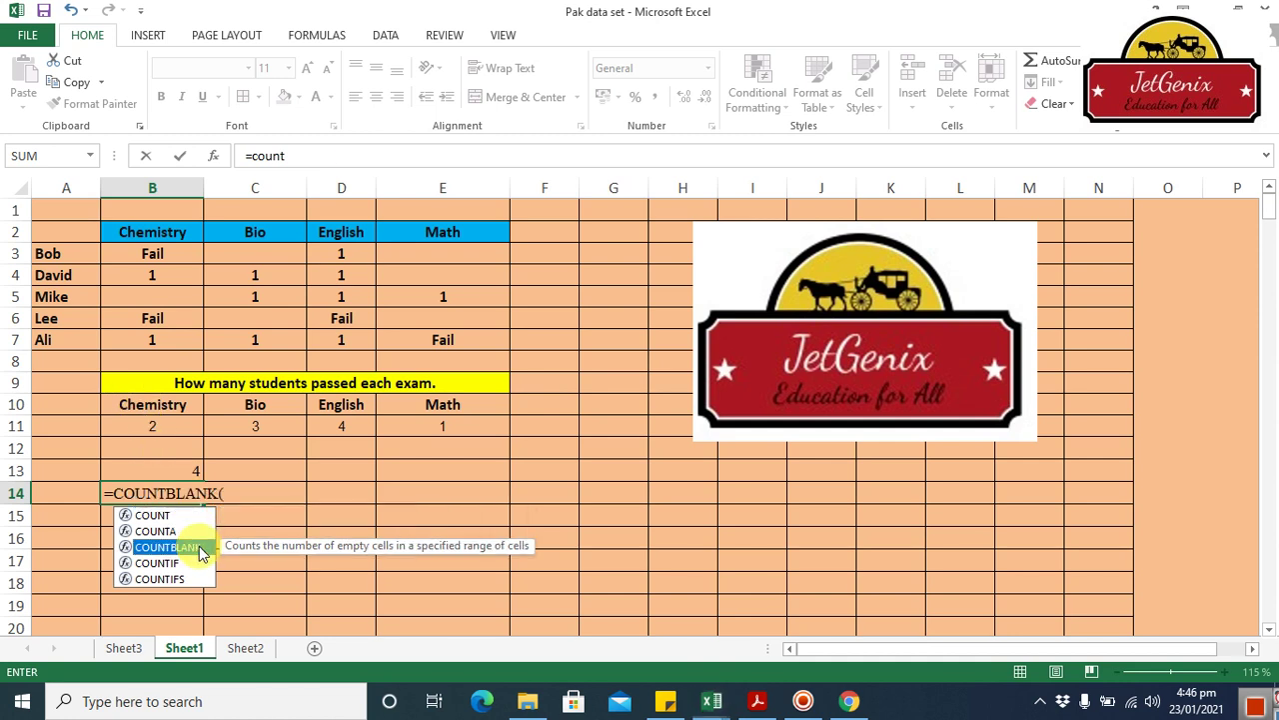
left_click_drag(177, 260, 171, 340)
type(")")
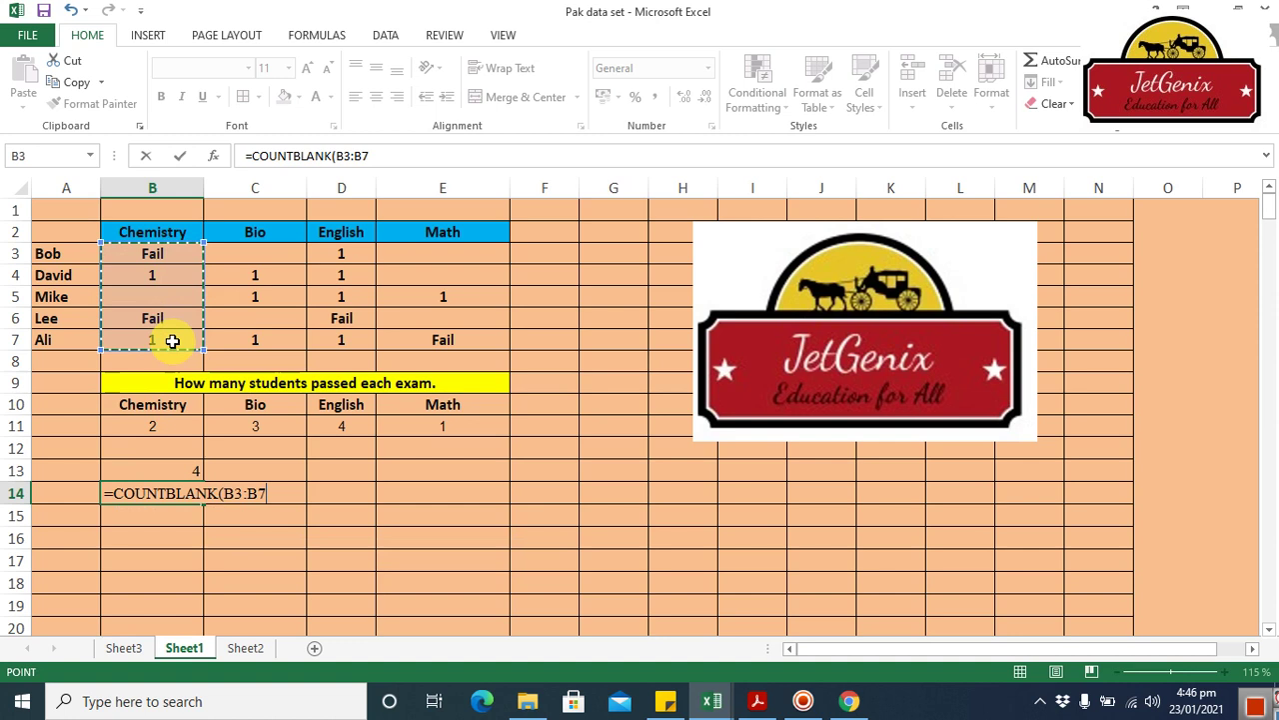
key("Return")
key("Up")
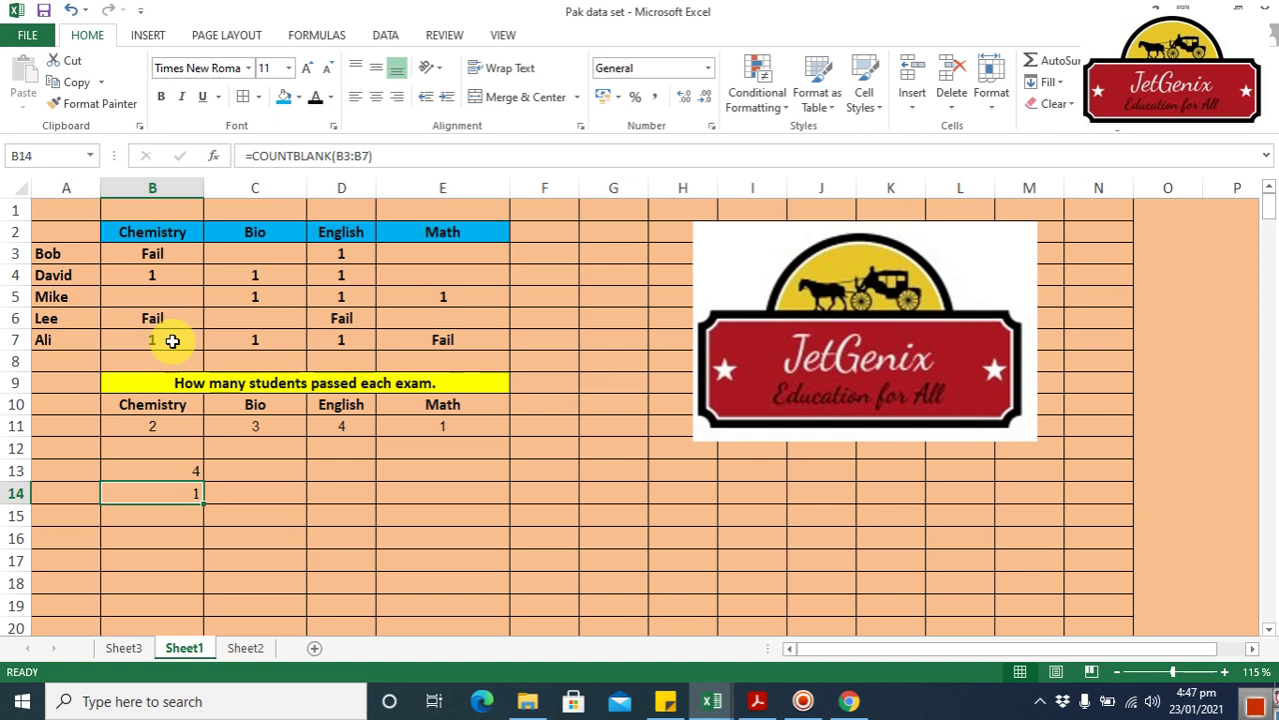
- Widen column F and enter a FORMULATEXT formula in F11 that displays the formula of E11
left_click(487, 428)
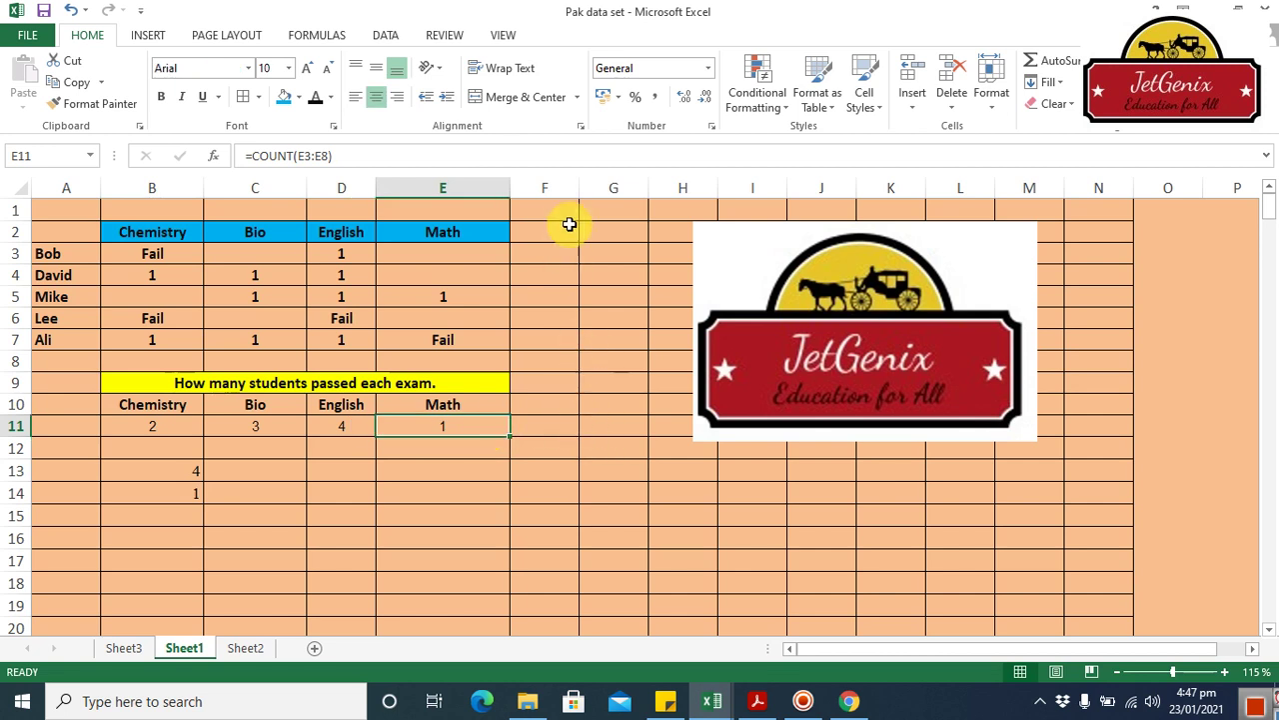
left_click_drag(580, 197, 676, 194)
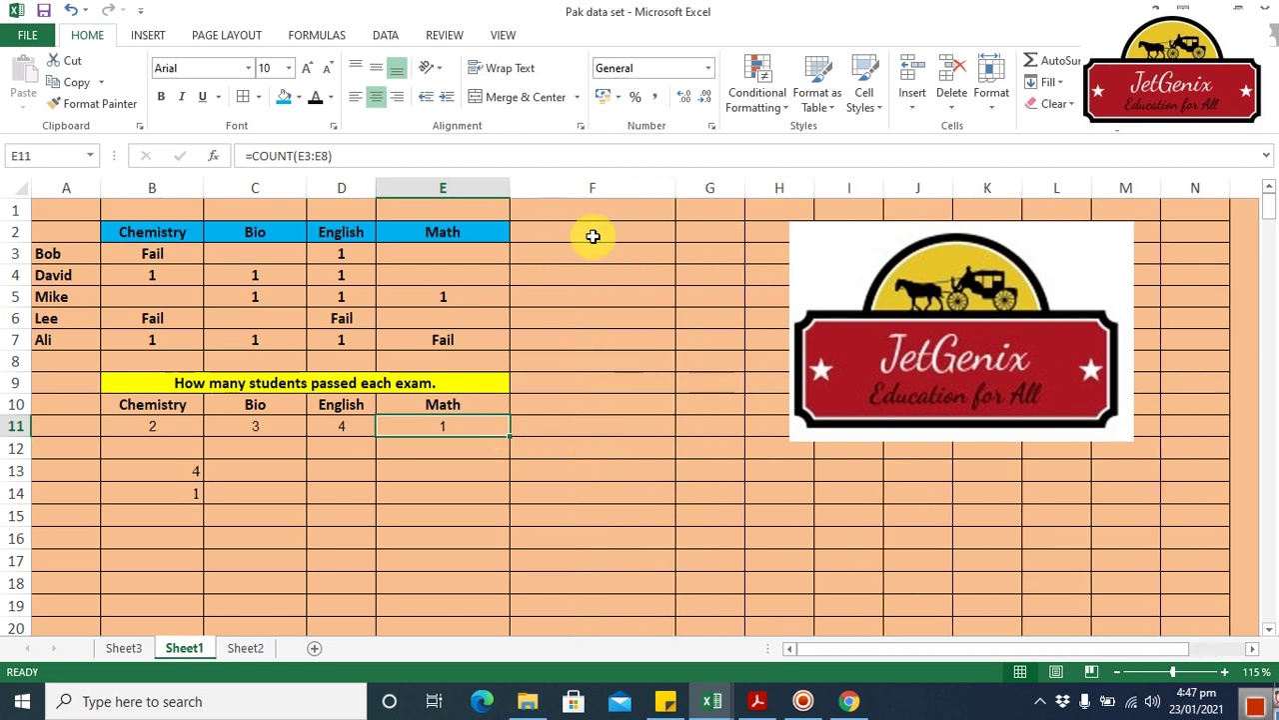
left_click(541, 428)
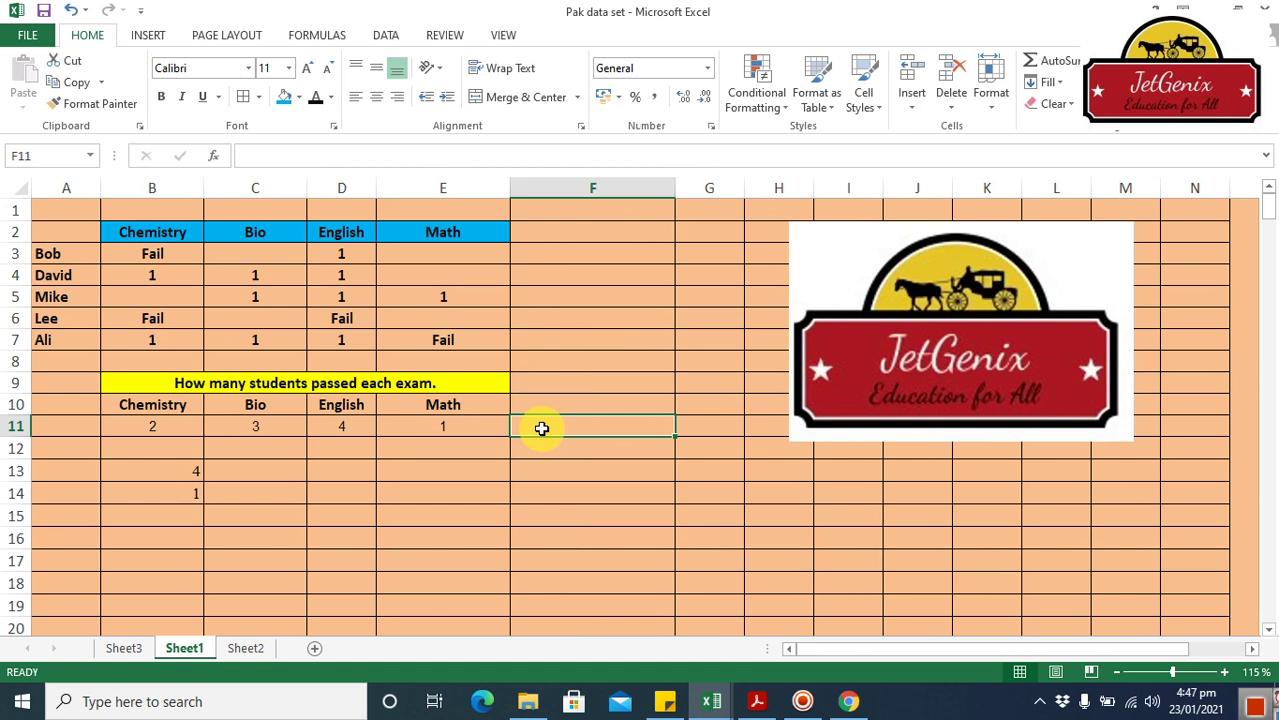
type("=form")
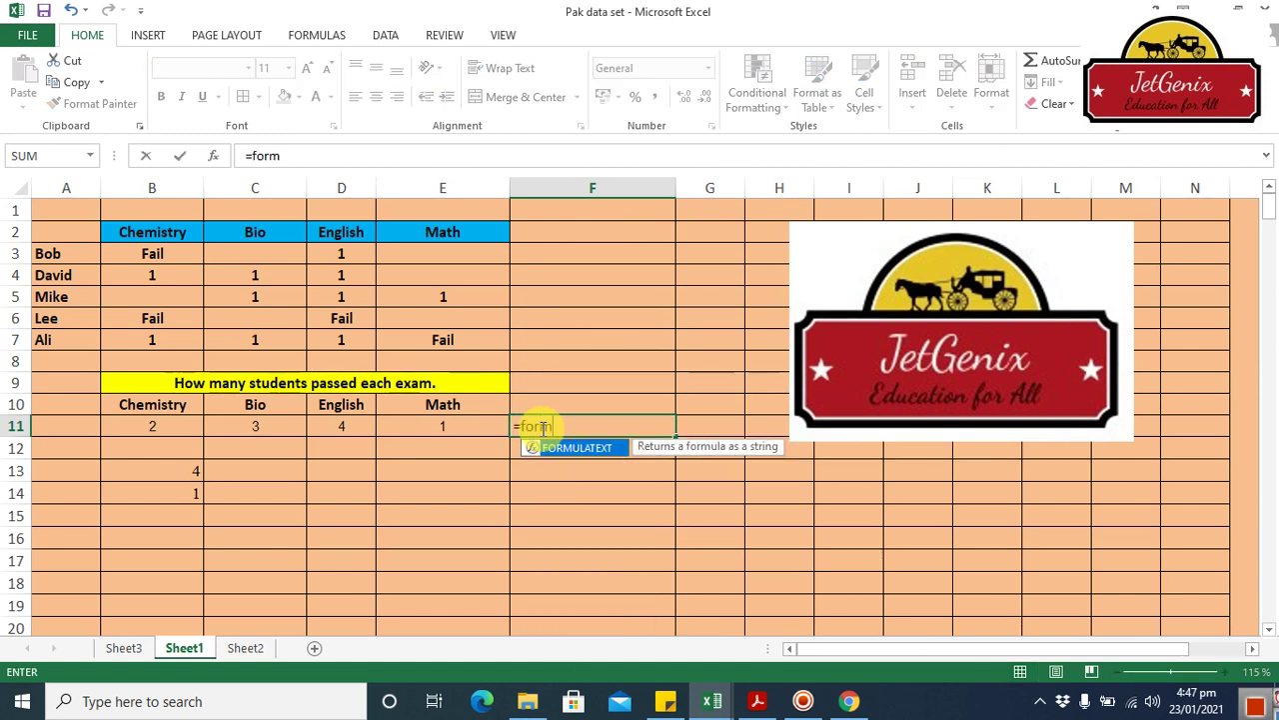
double_click(604, 448)
left_click(459, 424)
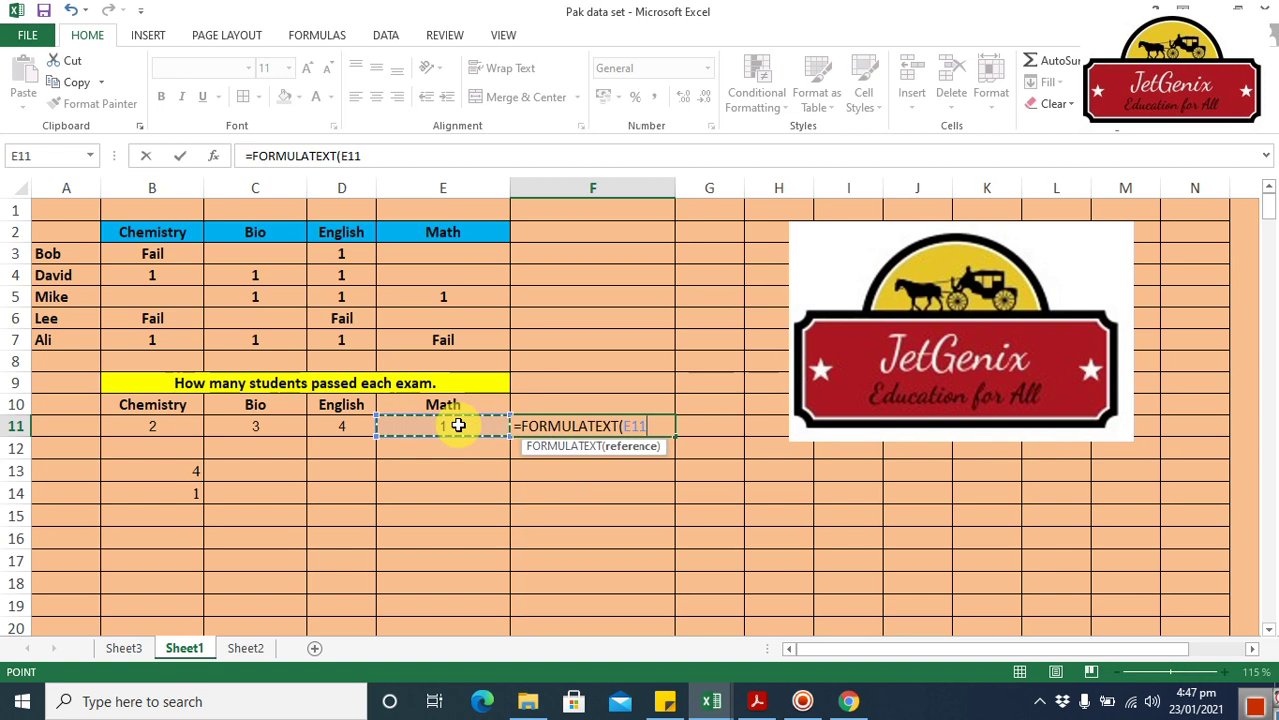
key("Return")
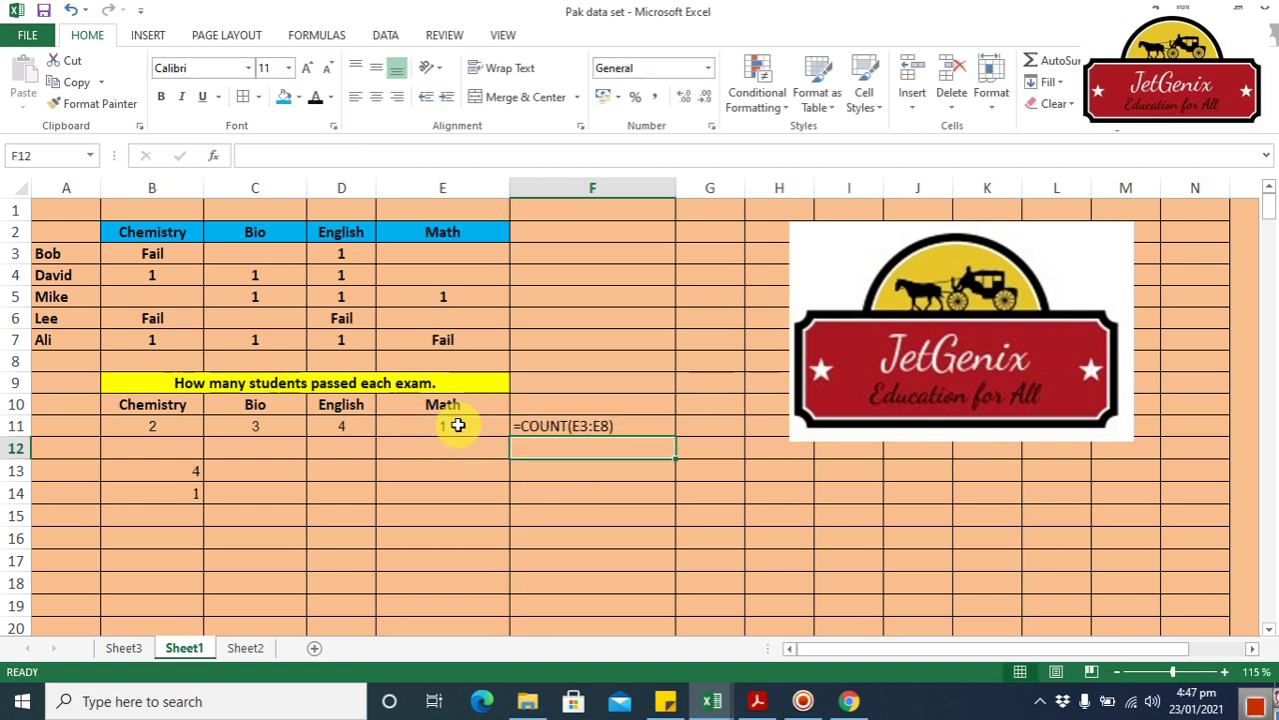
- Enter a FORMULATEXT formula in F13 that displays the COUNTA formula of B13
left_click(186, 472)
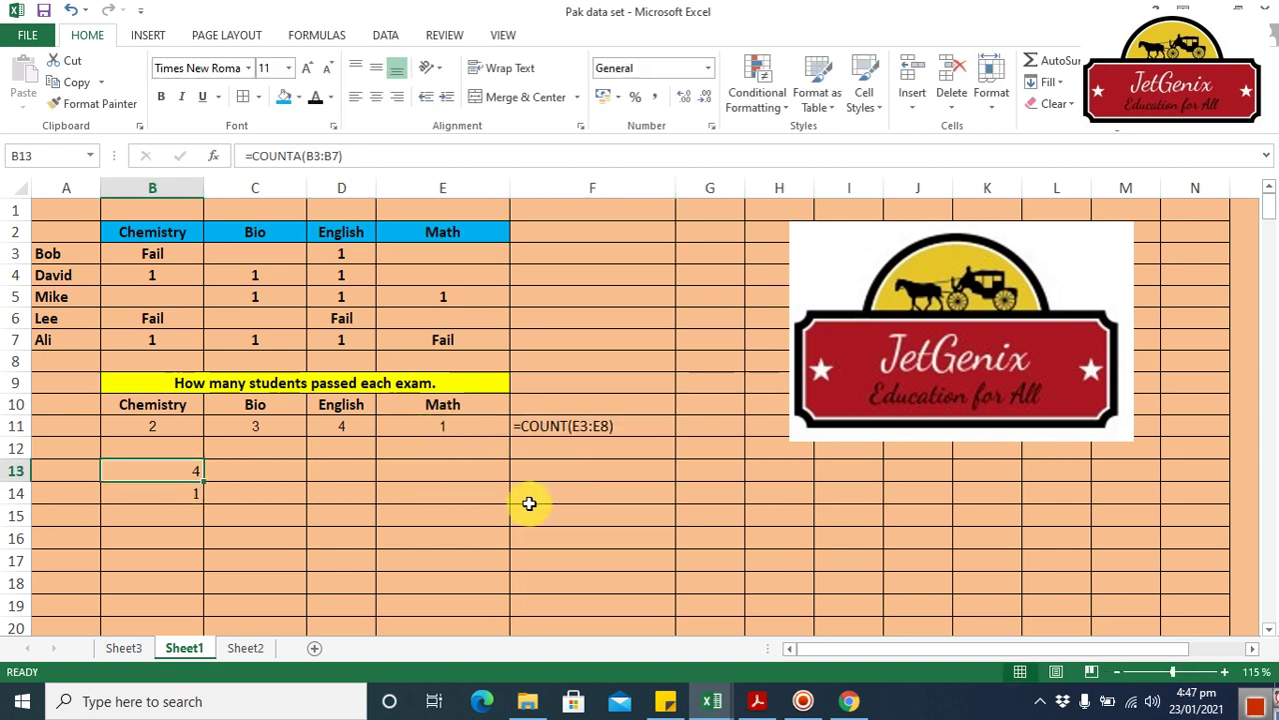
left_click(559, 475)
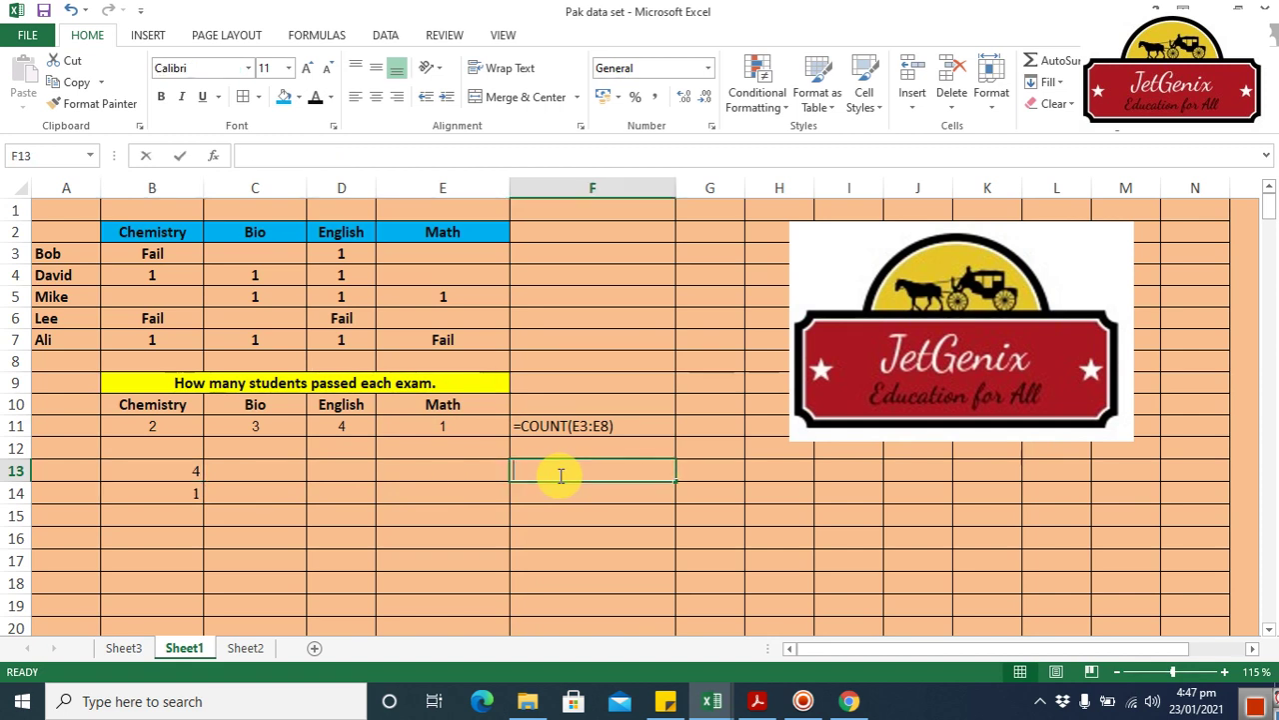
type("=form")
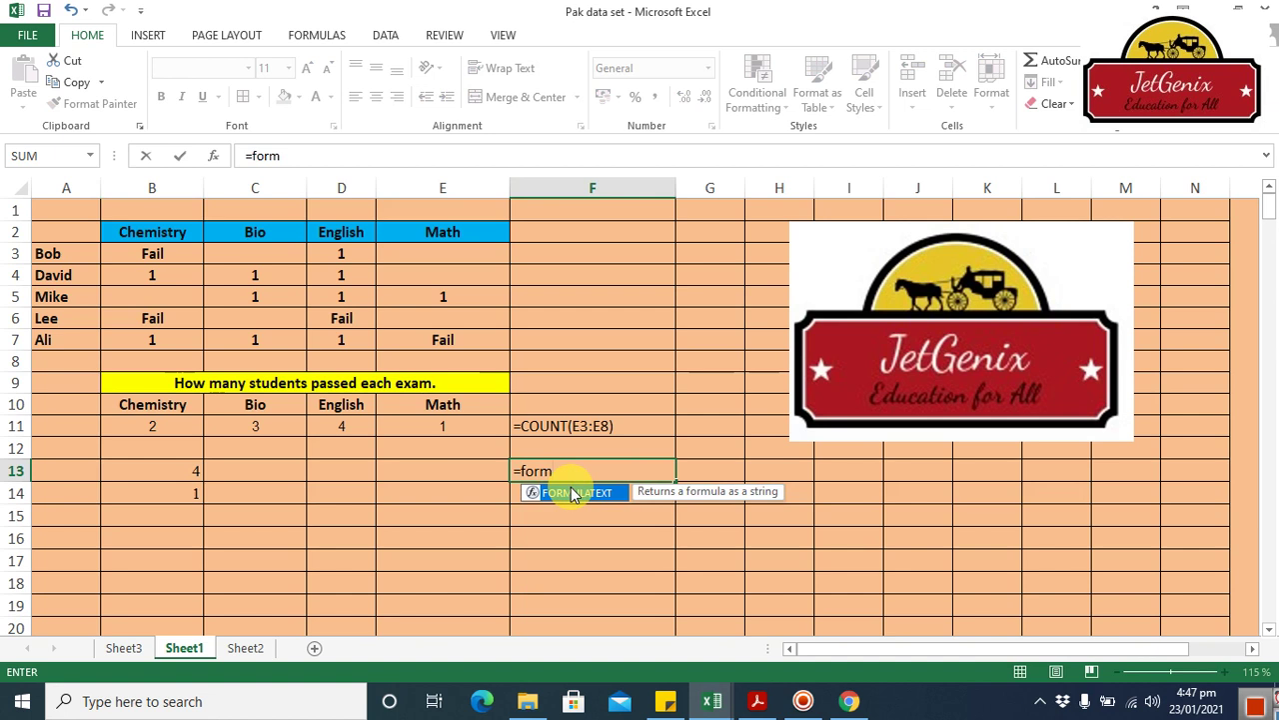
double_click(573, 491)
left_click(181, 472)
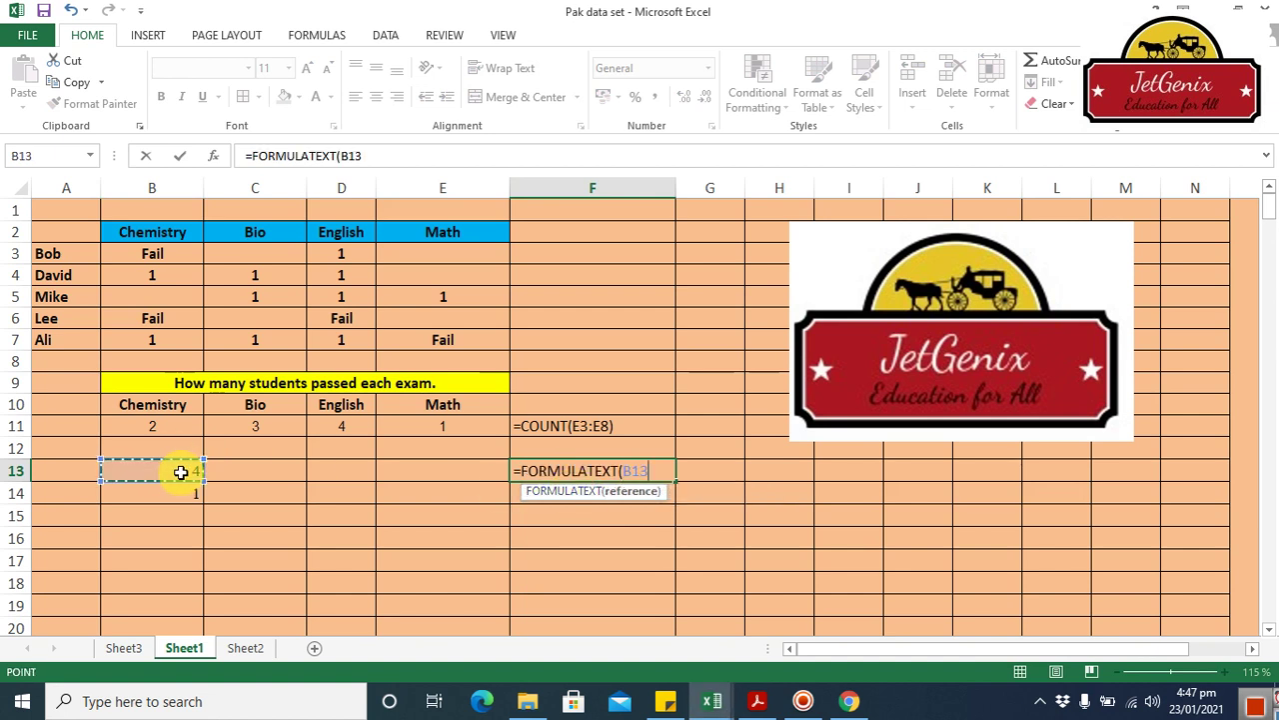
key("Return")
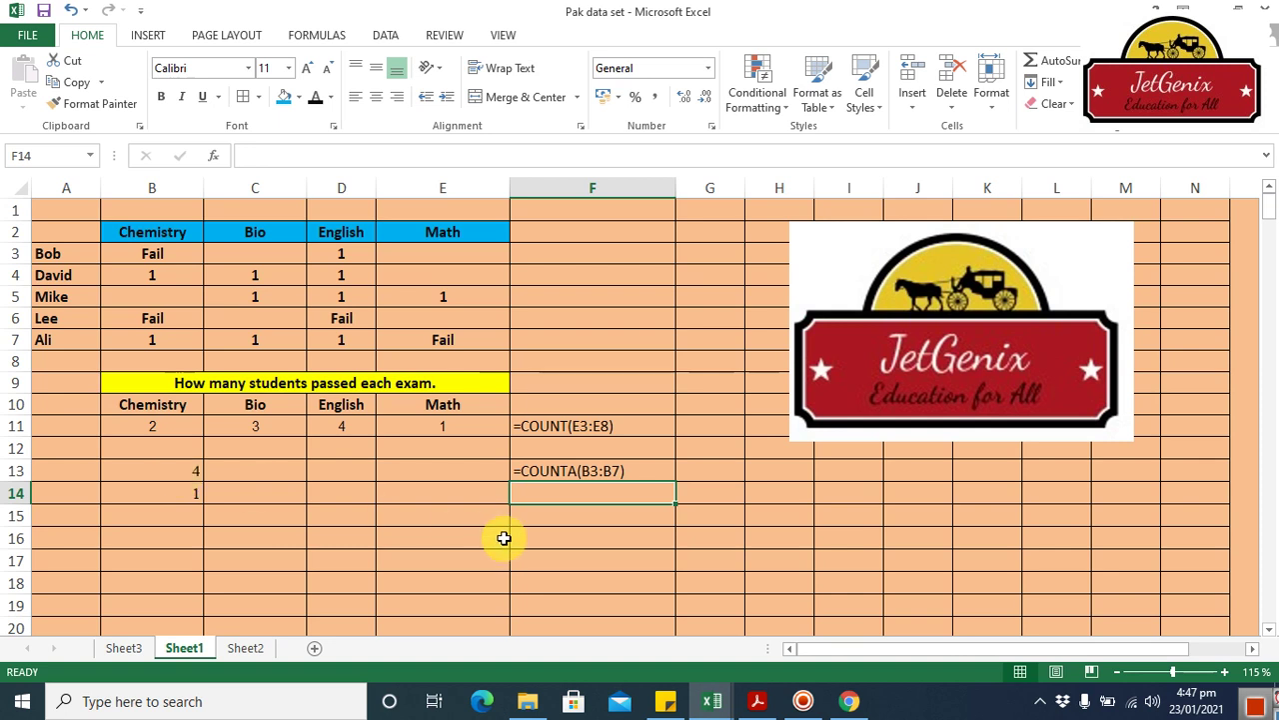
- Enter a FORMULATEXT formula in F14 that displays the COUNTBLANK formula of B14
type("=")
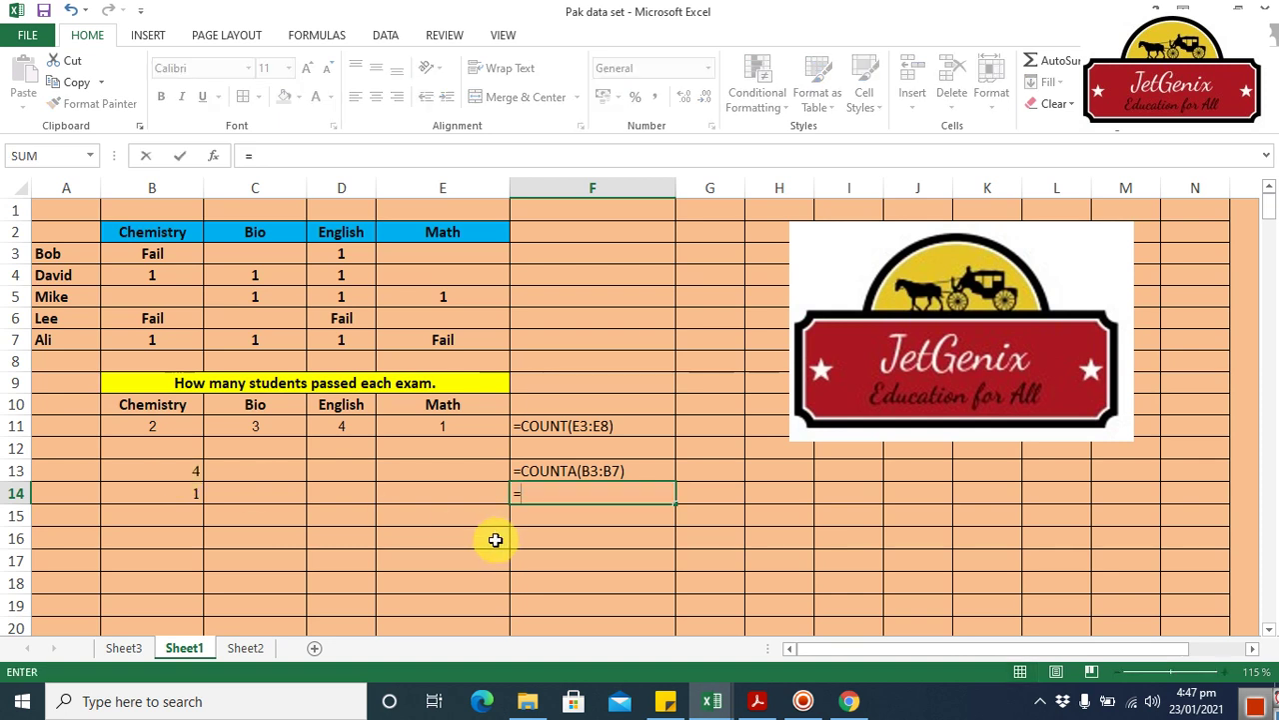
type("form")
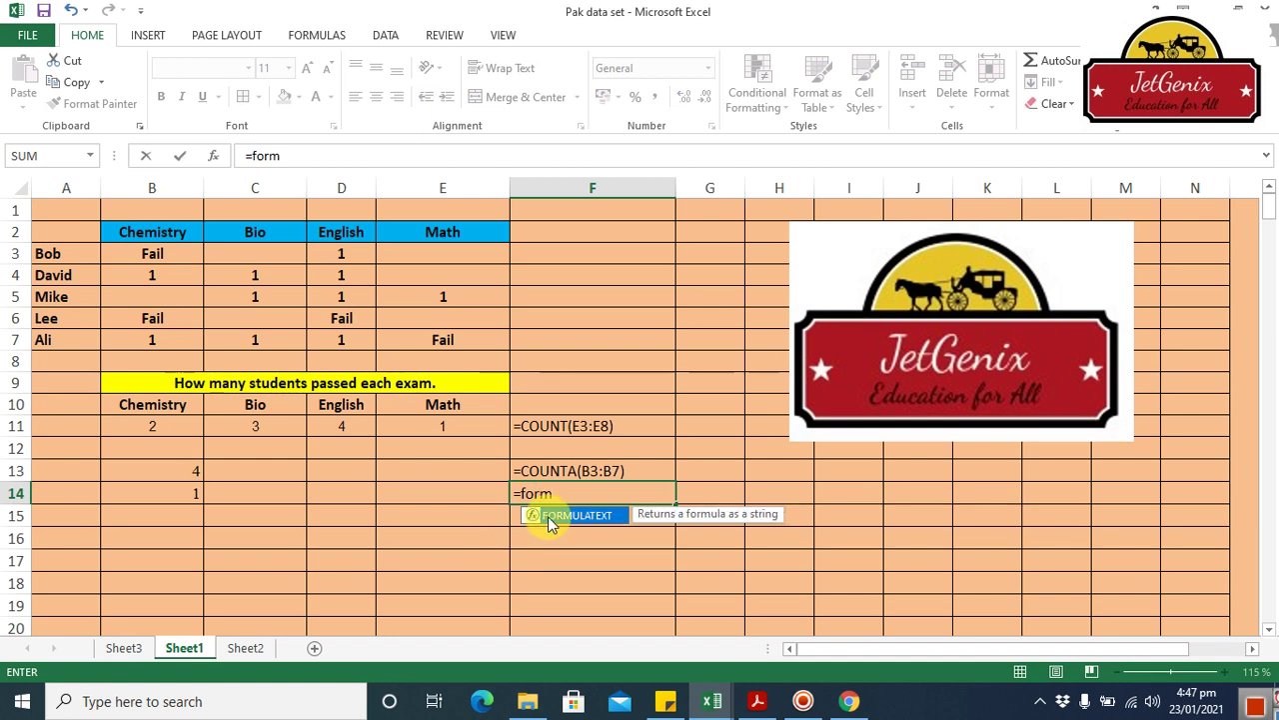
double_click(549, 516)
left_click(194, 490)
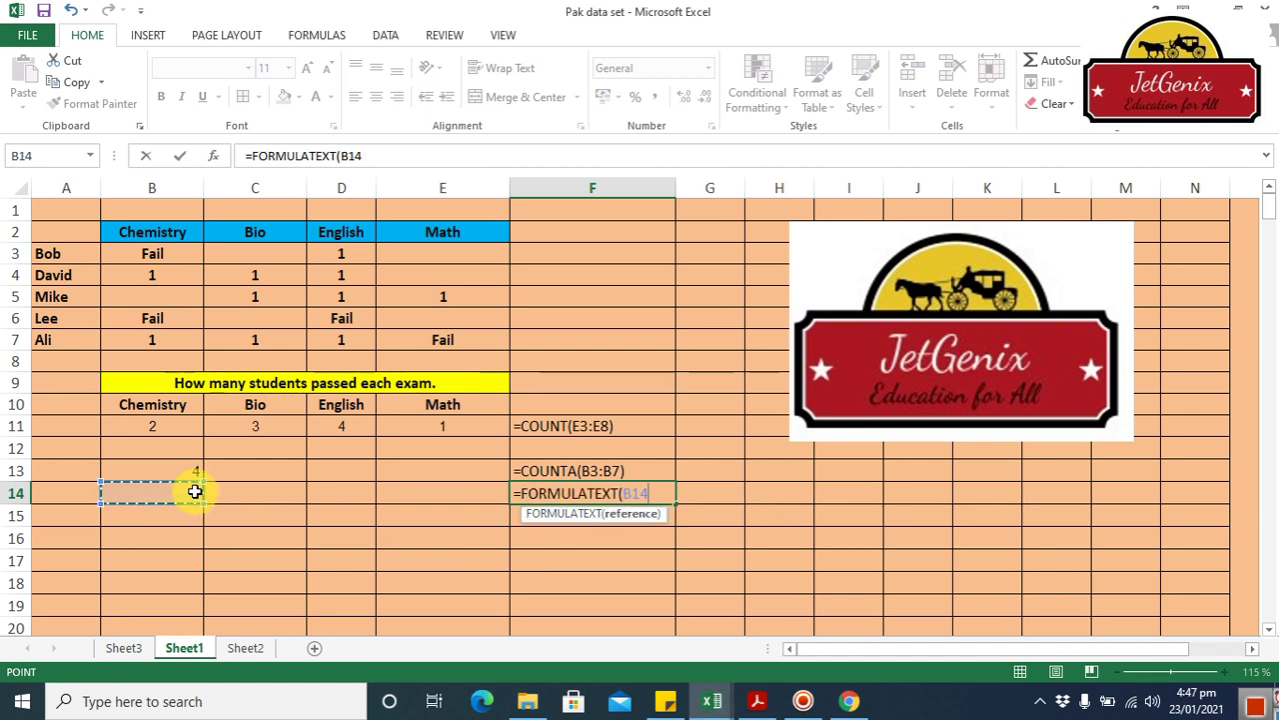
key("Return")
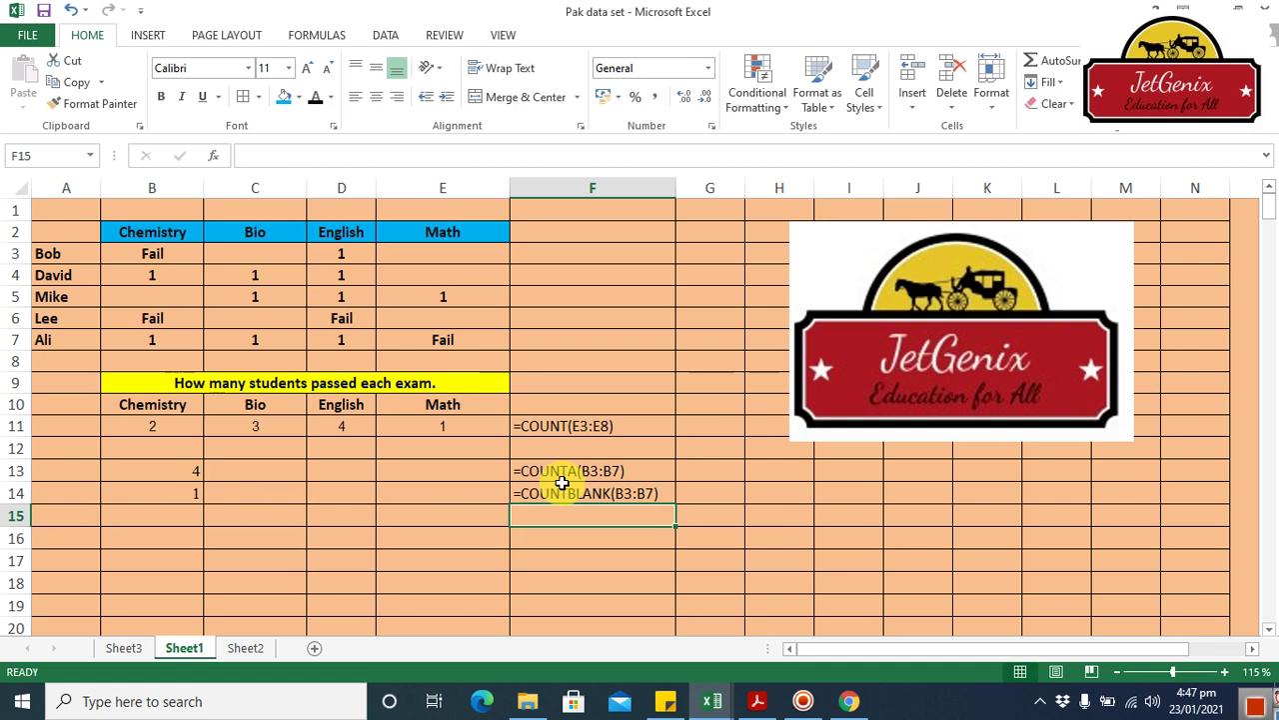
- Switch to Sheet2 to view its closing banner
key("Down")
key("Down")
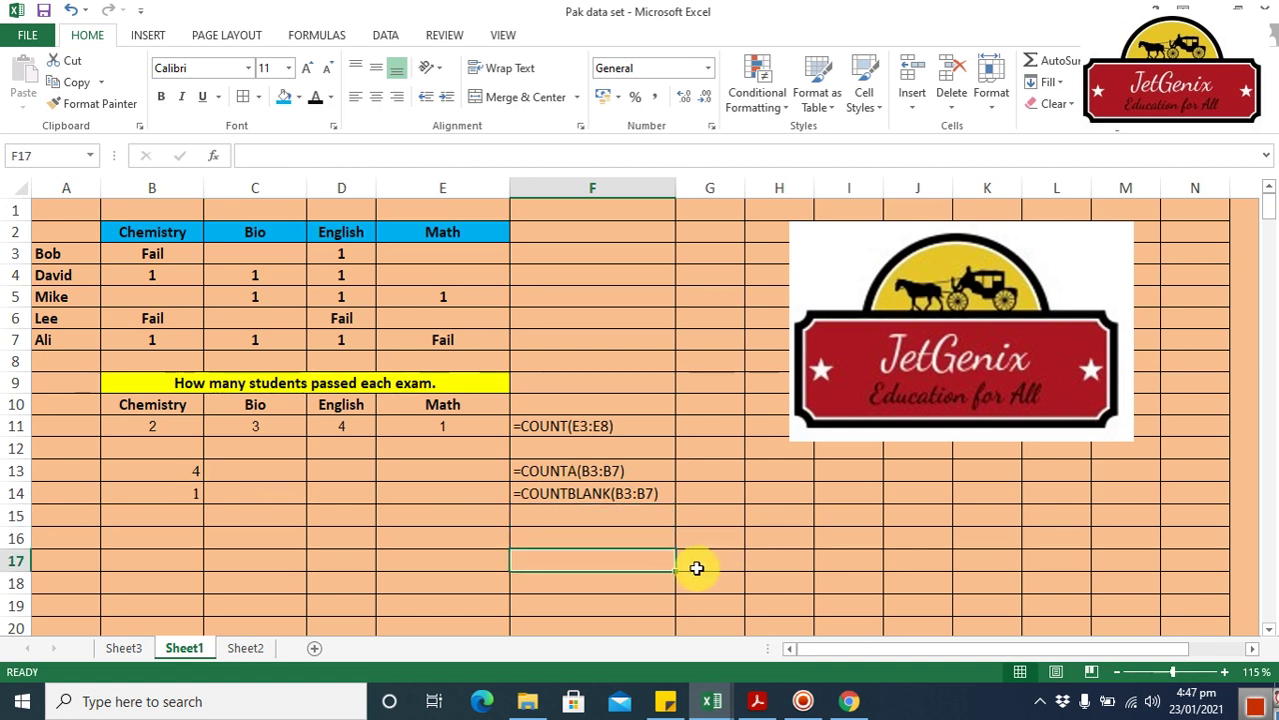
left_click(248, 649)
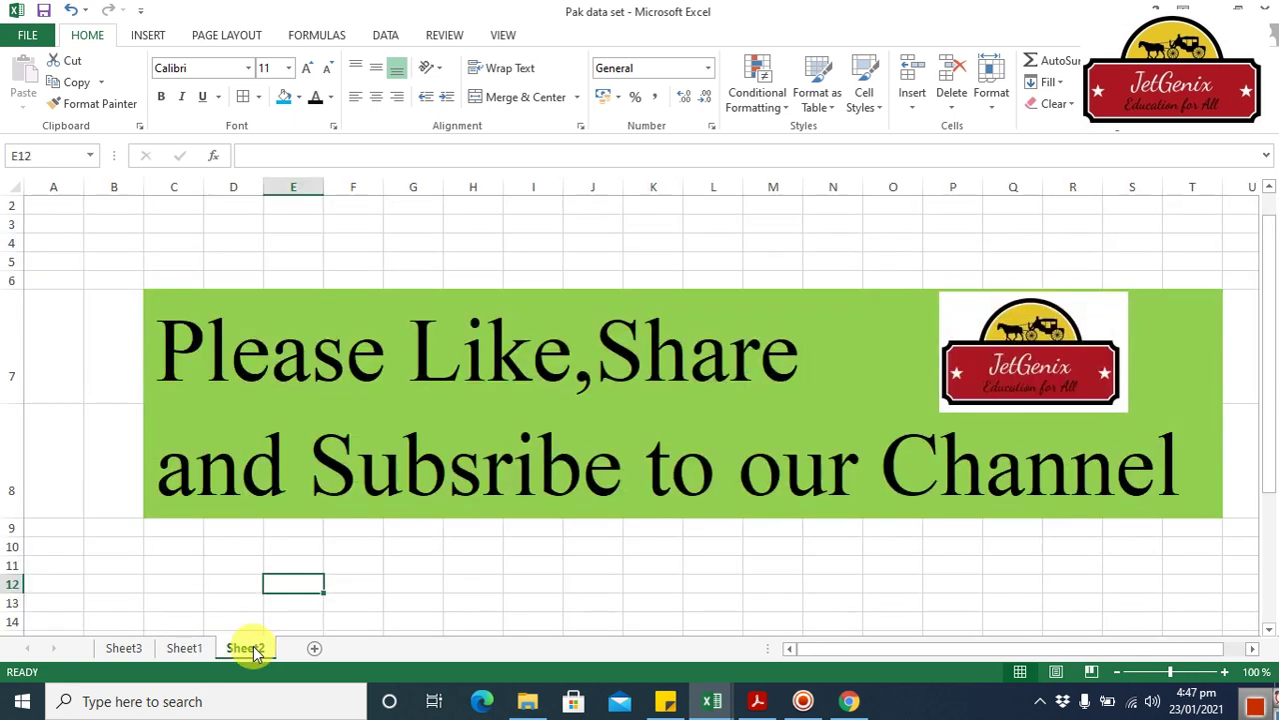